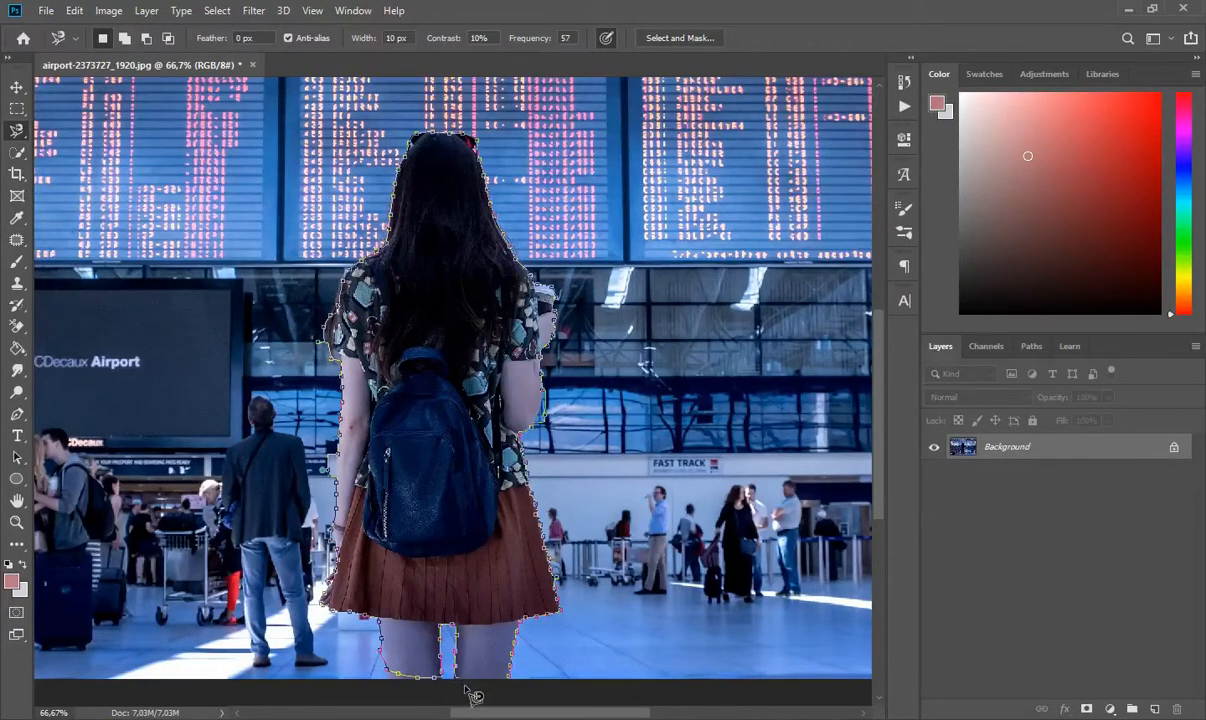
Close the Magnetic Lasso outline around the woman and add the missed hair along her left sleeve to the selection with the Lasso.
{"action": "left_click", "coordinate": [519, 688]}
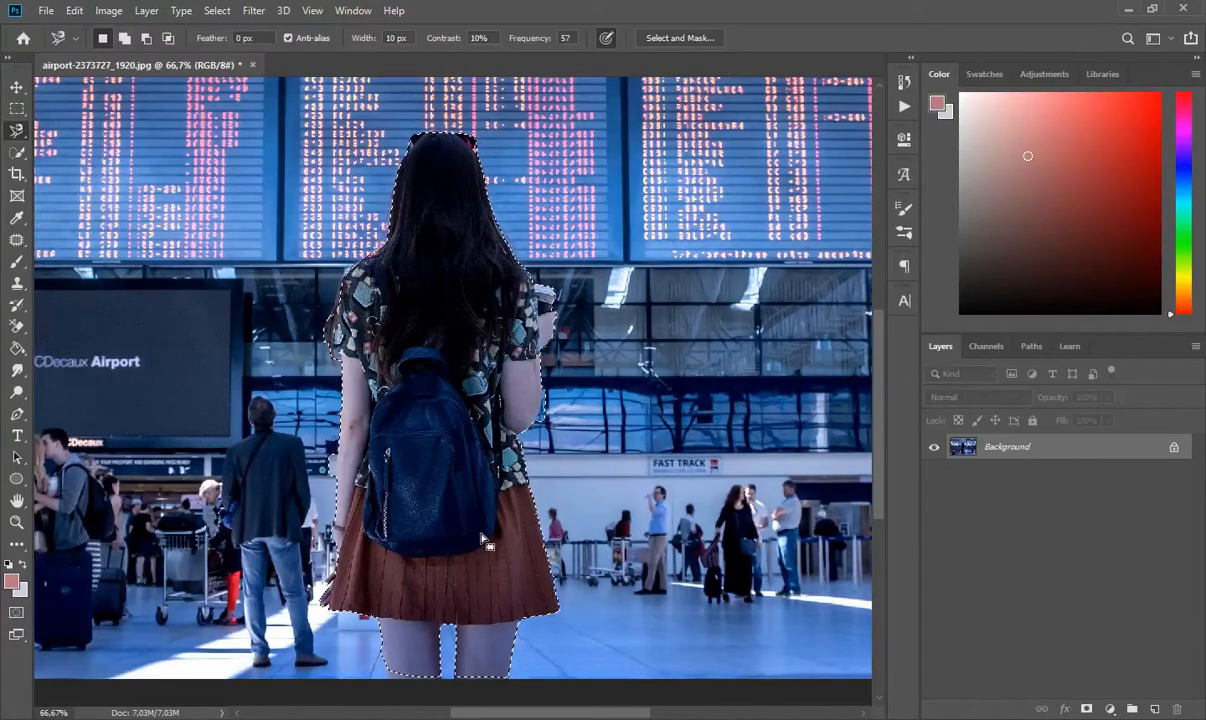
{"action": "scroll", "coordinate": [475, 521], "scroll_direction": "down", "scroll_amount": 3}
{"action": "key", "text": "ctrl+plus"}
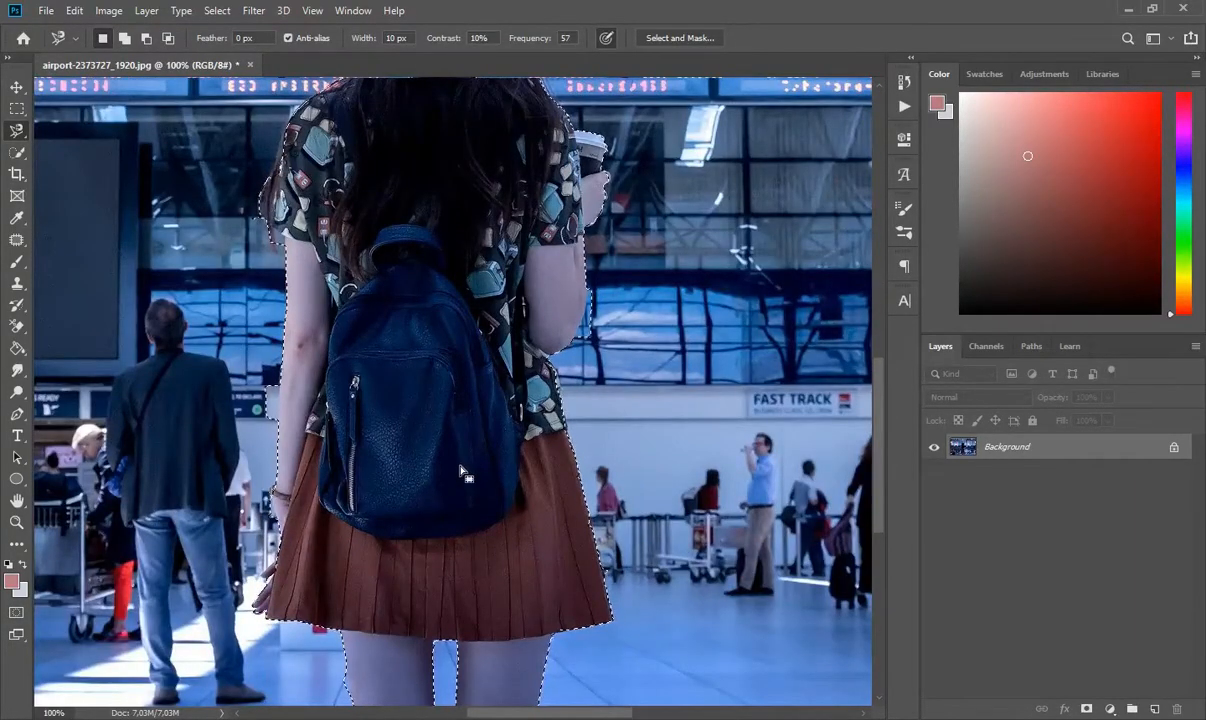
{"action": "scroll", "coordinate": [460, 467], "scroll_direction": "up", "scroll_amount": 4}
{"action": "scroll", "coordinate": [370, 380], "scroll_direction": "up", "scroll_amount": 2}
{"action": "key", "text": "ctrl+plus"}
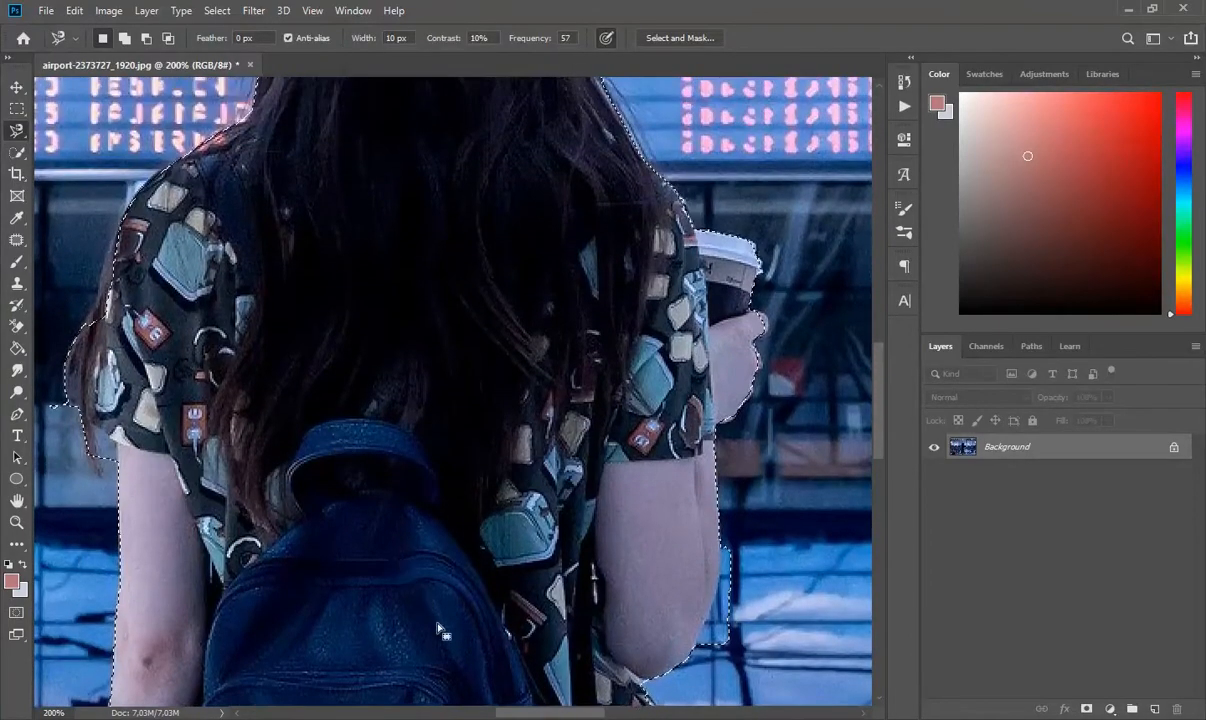
{"action": "scroll", "coordinate": [260, 420], "scroll_direction": "left", "scroll_amount": 3}
{"action": "scroll", "coordinate": [78, 210], "scroll_direction": "up", "scroll_amount": 2}
{"action": "right_click", "coordinate": [14, 140]}
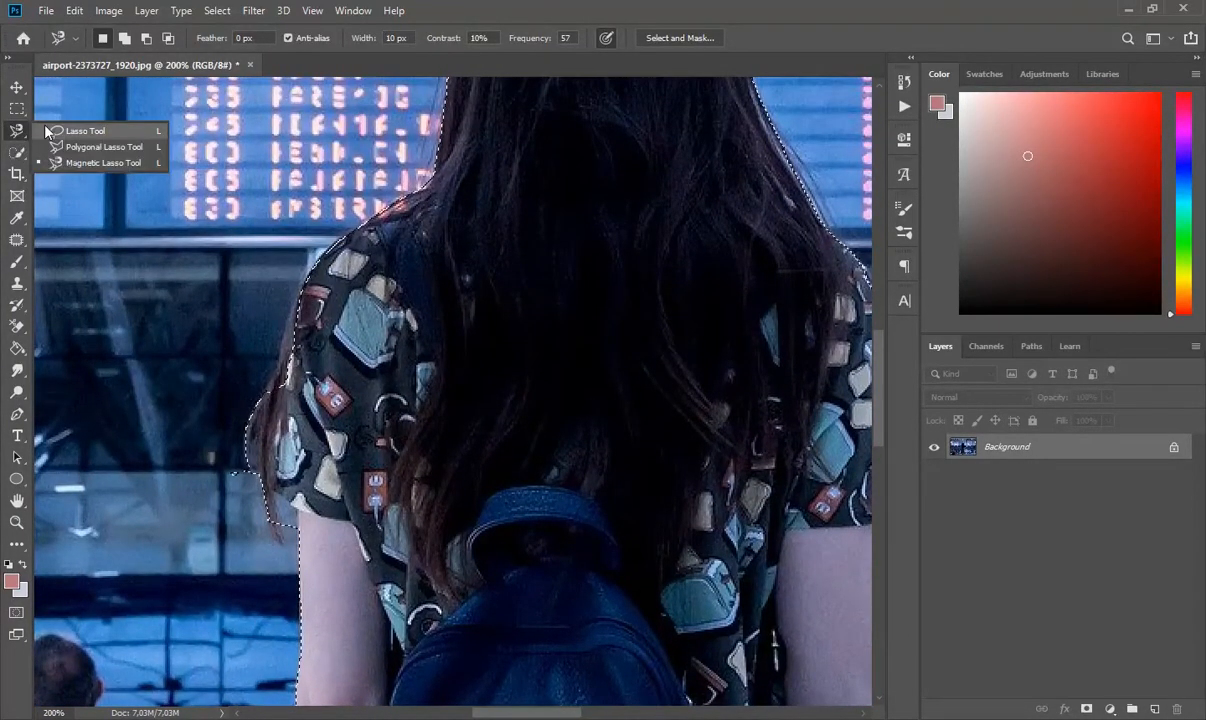
{"action": "left_click", "coordinate": [50, 128]}
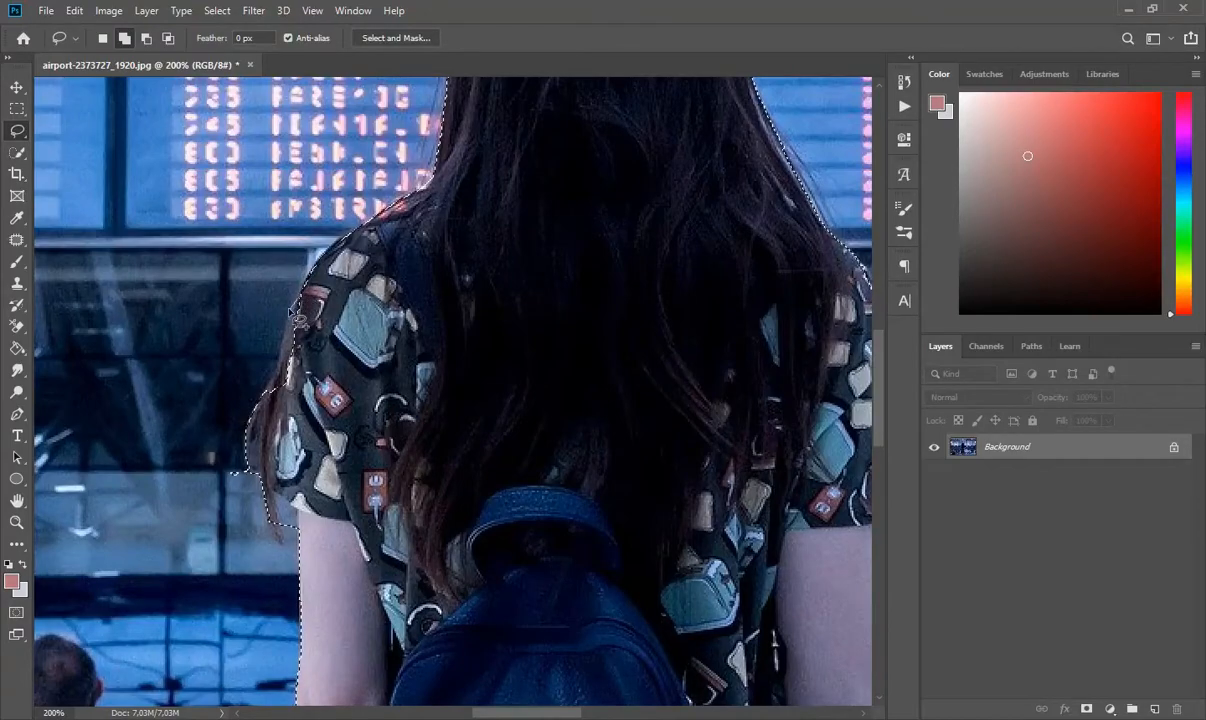
{"action": "left_click_drag", "start_coordinate": [290, 395], "coordinate": [325, 348]}
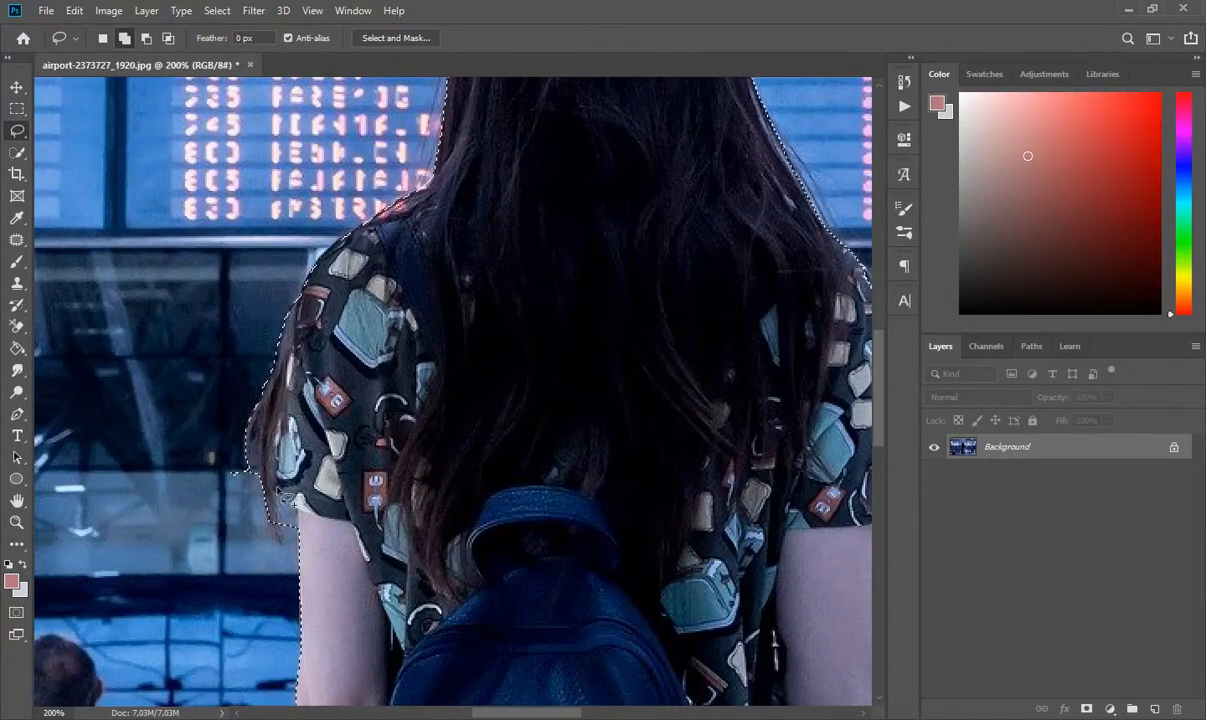
Subtract the stray background beside the left sleeve from the selection and add the hair tip hanging below the sleeve.
{"action": "left_click", "coordinate": [146, 40]}
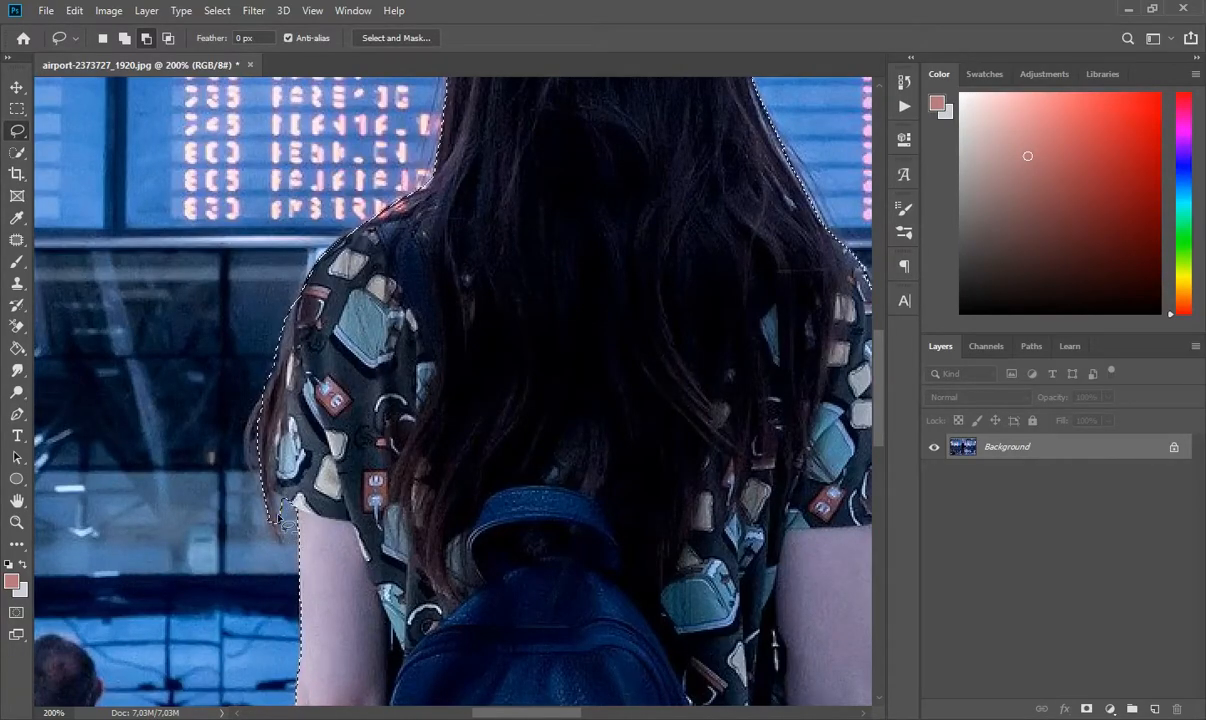
{"action": "scroll", "coordinate": [312, 570], "scroll_direction": "down", "scroll_amount": 2}
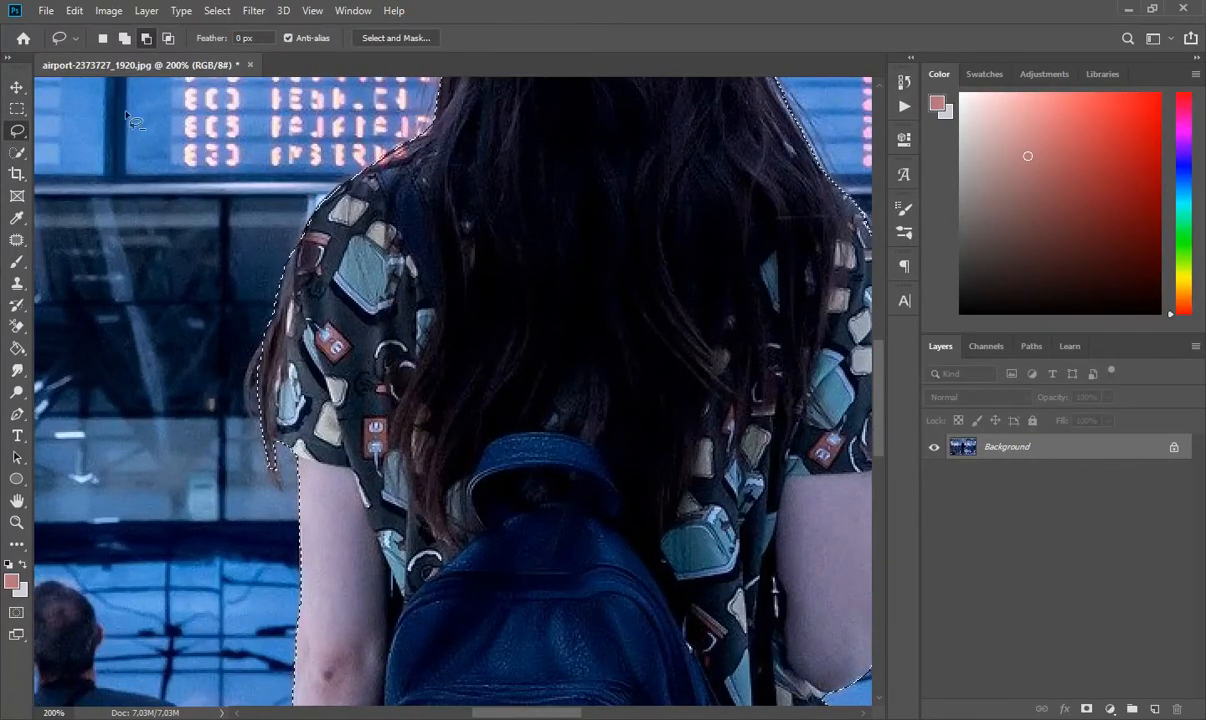
{"action": "key", "text": "shift"}
{"action": "left_click_drag", "start_coordinate": [275, 452], "coordinate": [284, 492]}
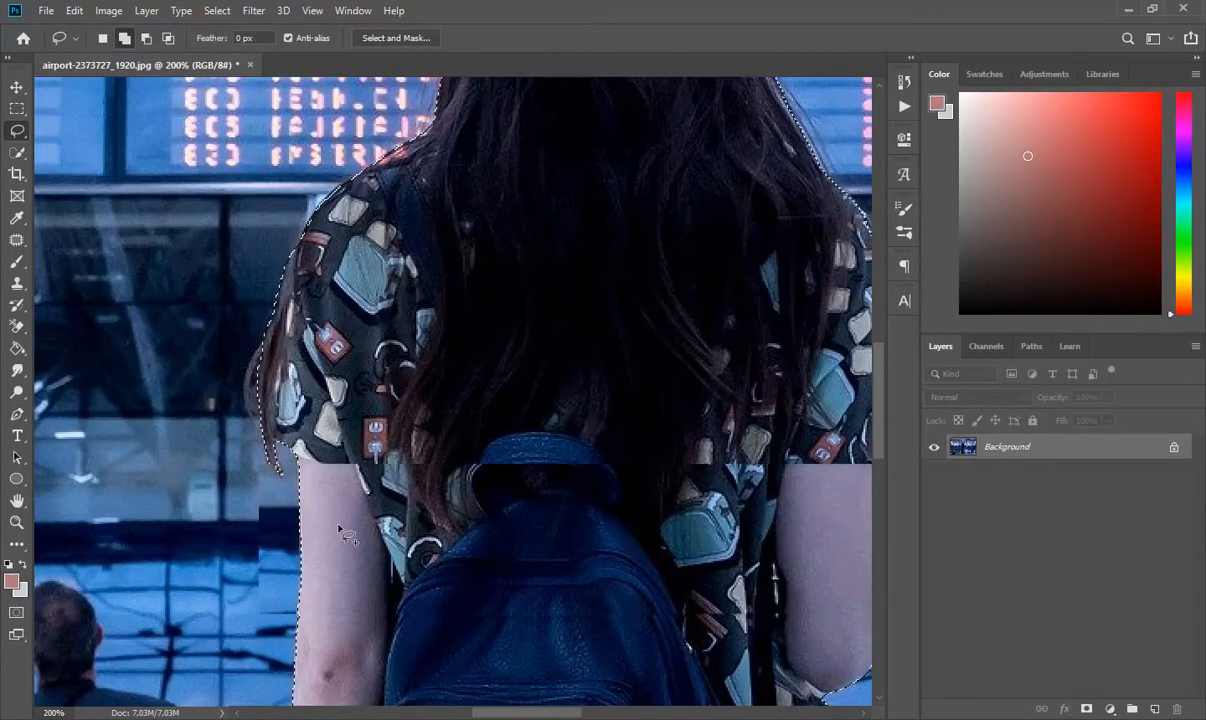
Subtract the rectangular patch of background beside the woman's left forearm from the selection.
{"action": "scroll", "coordinate": [340, 510], "scroll_direction": "down", "scroll_amount": 2}
{"action": "scroll", "coordinate": [462, 443], "scroll_direction": "down", "scroll_amount": 7}
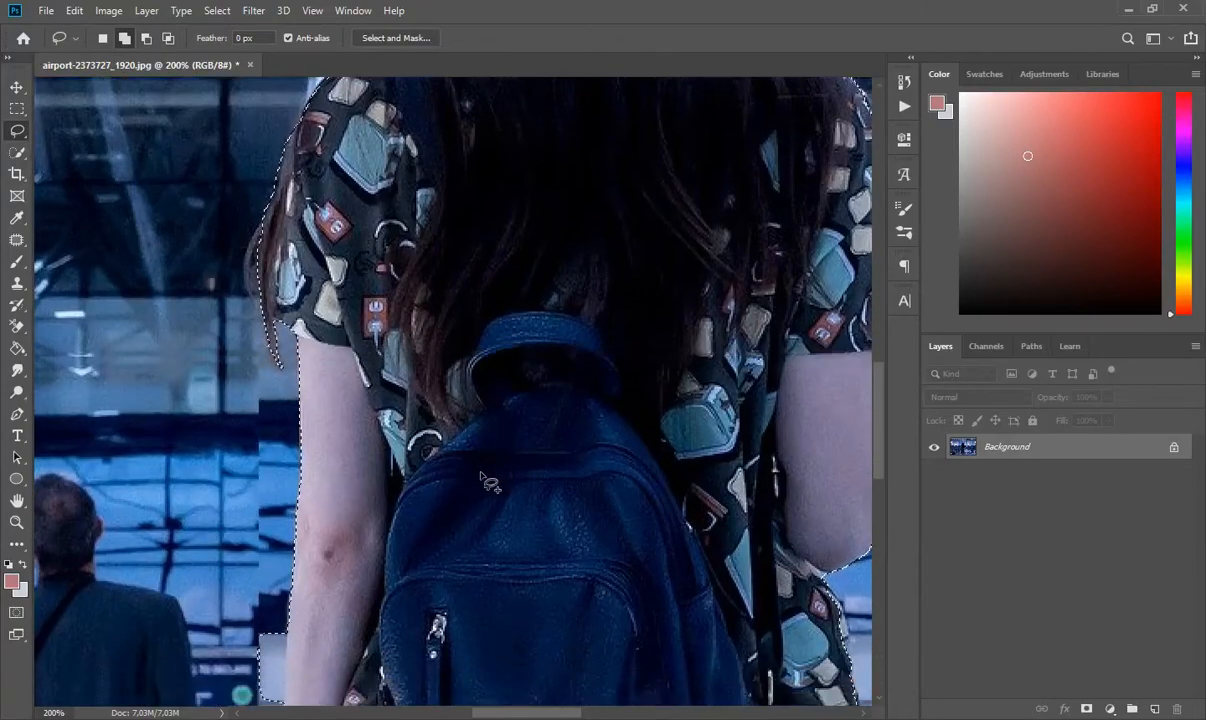
{"action": "scroll", "coordinate": [458, 500], "scroll_direction": "down", "scroll_amount": 1}
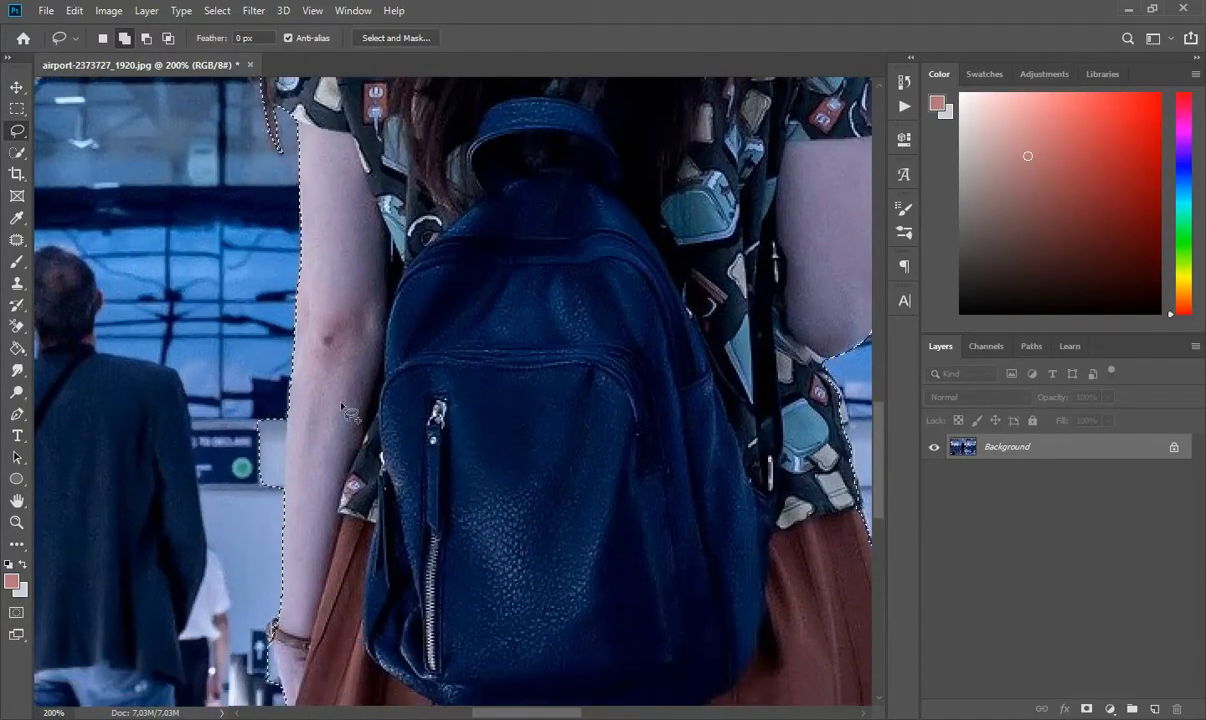
{"action": "scroll", "coordinate": [458, 500], "scroll_direction": "down", "scroll_amount": 1}
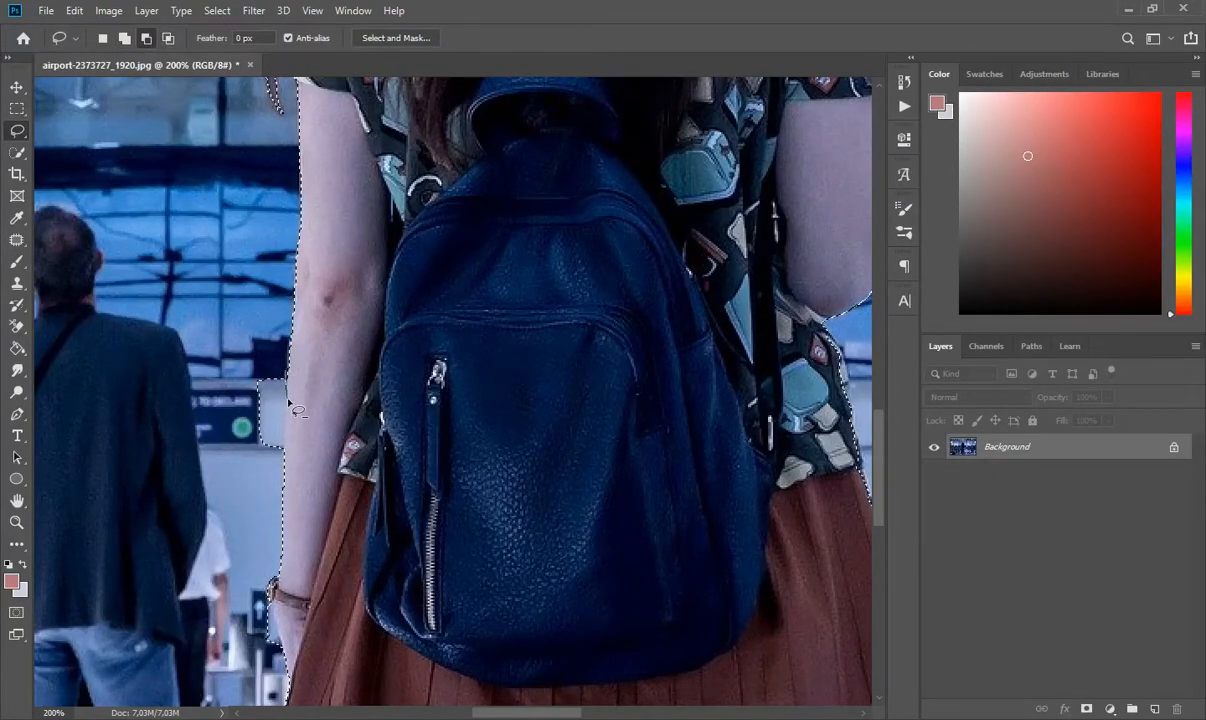
{"action": "mouse_move", "coordinate": [284, 450]}
{"action": "left_mouse_down"}
{"action": "mouse_move", "coordinate": [240, 405]}
{"action": "mouse_move", "coordinate": [256, 364]}
{"action": "mouse_move", "coordinate": [277, 367]}
{"action": "left_mouse_up"}
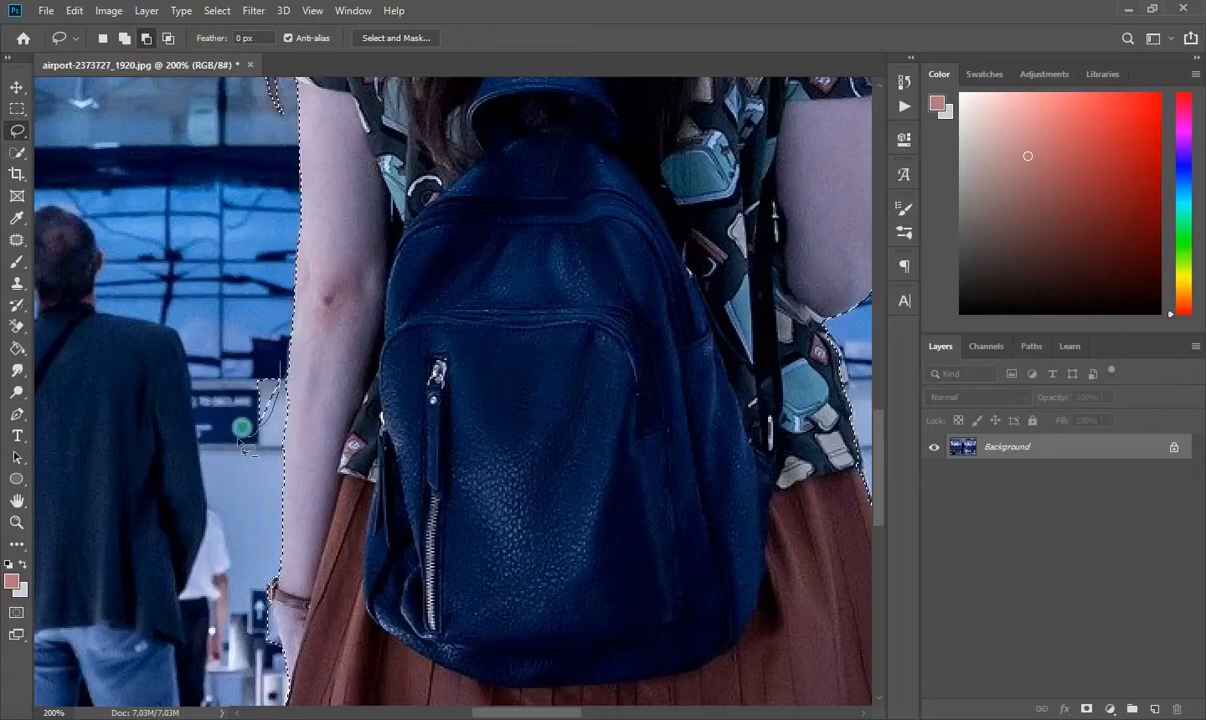
Add the missed parts of the fingers beside the skirt to the selection, following the fingertips closely.
{"action": "scroll", "coordinate": [250, 350], "scroll_direction": "down", "scroll_amount": 2}
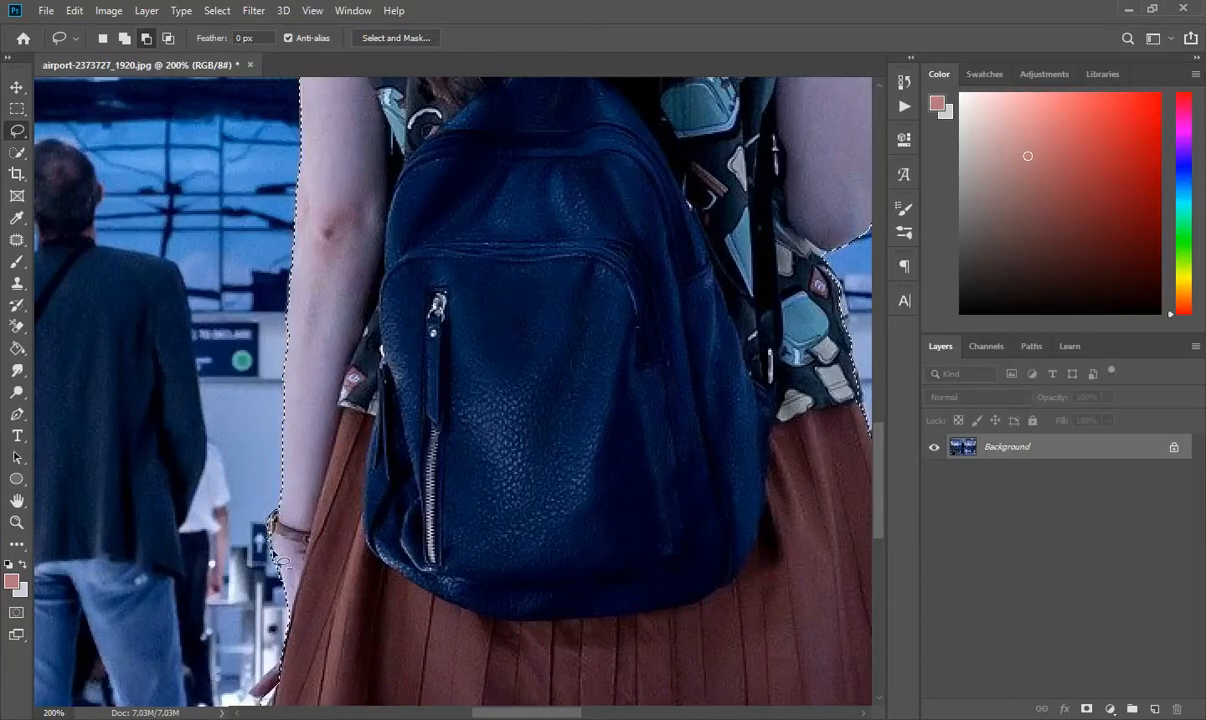
{"action": "scroll", "coordinate": [260, 570], "scroll_direction": "down", "scroll_amount": 4}
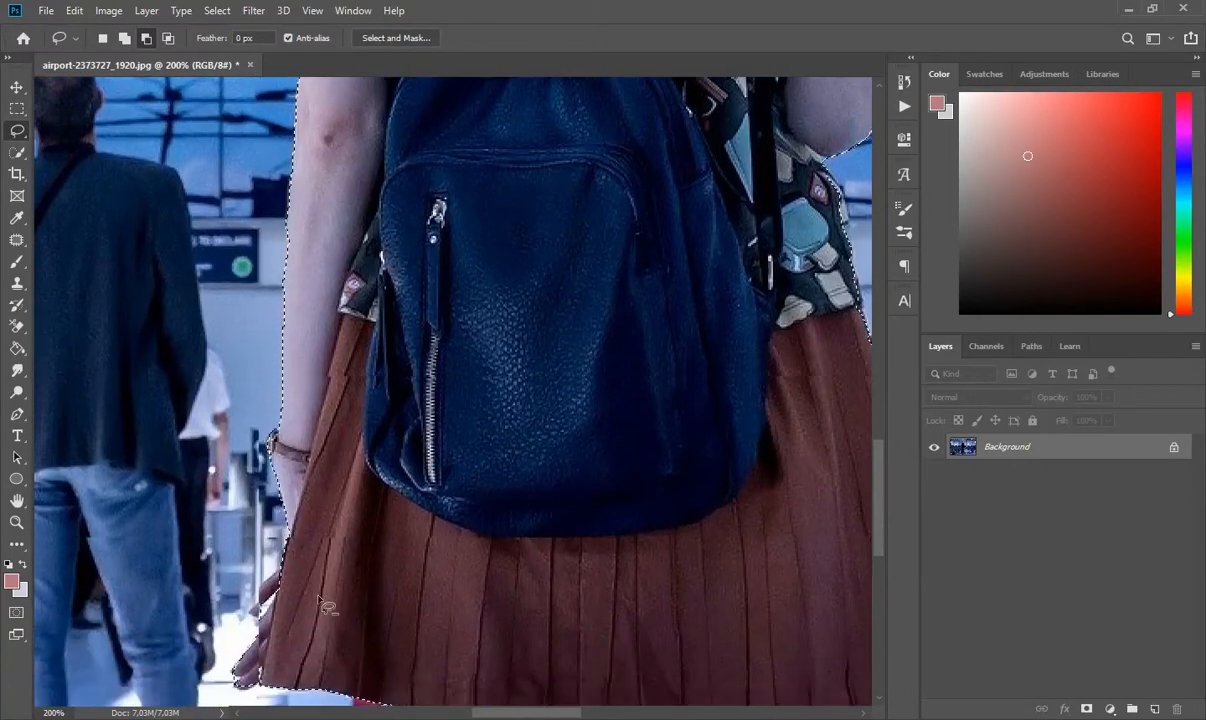
{"action": "key", "text": "ctrl+plus"}
{"action": "scroll", "coordinate": [433, 370], "scroll_direction": "down", "scroll_amount": 3}
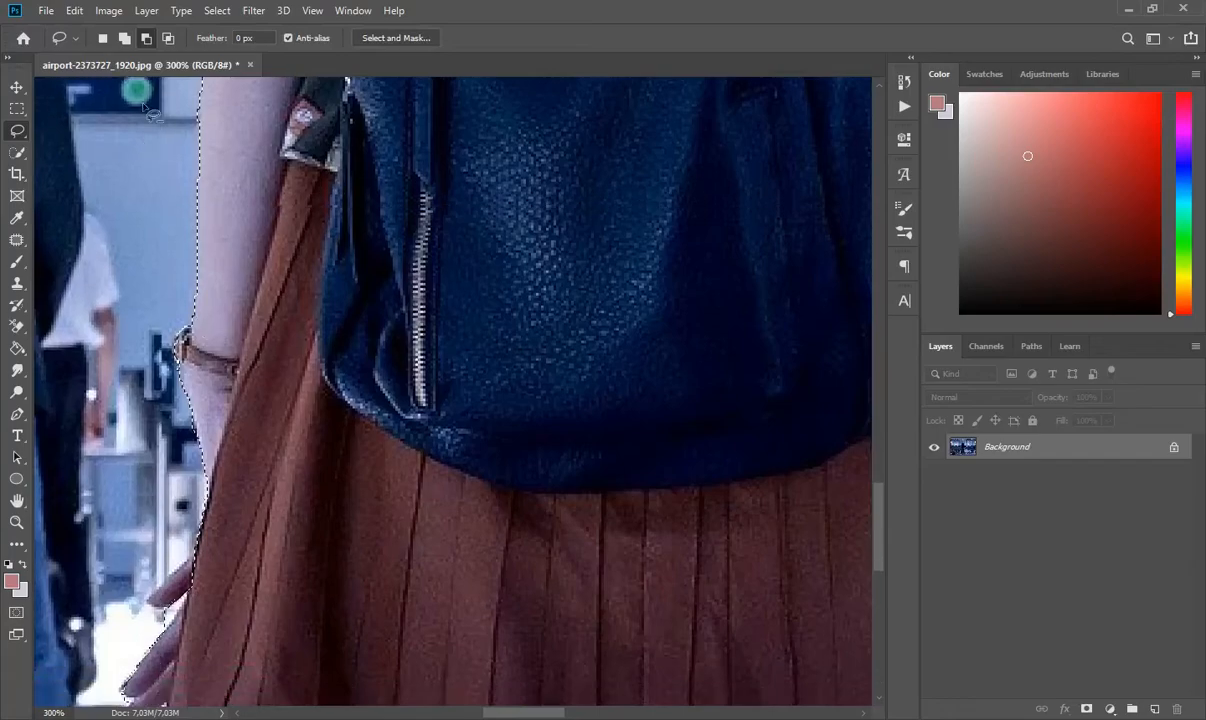
{"action": "left_click", "coordinate": [122, 38]}
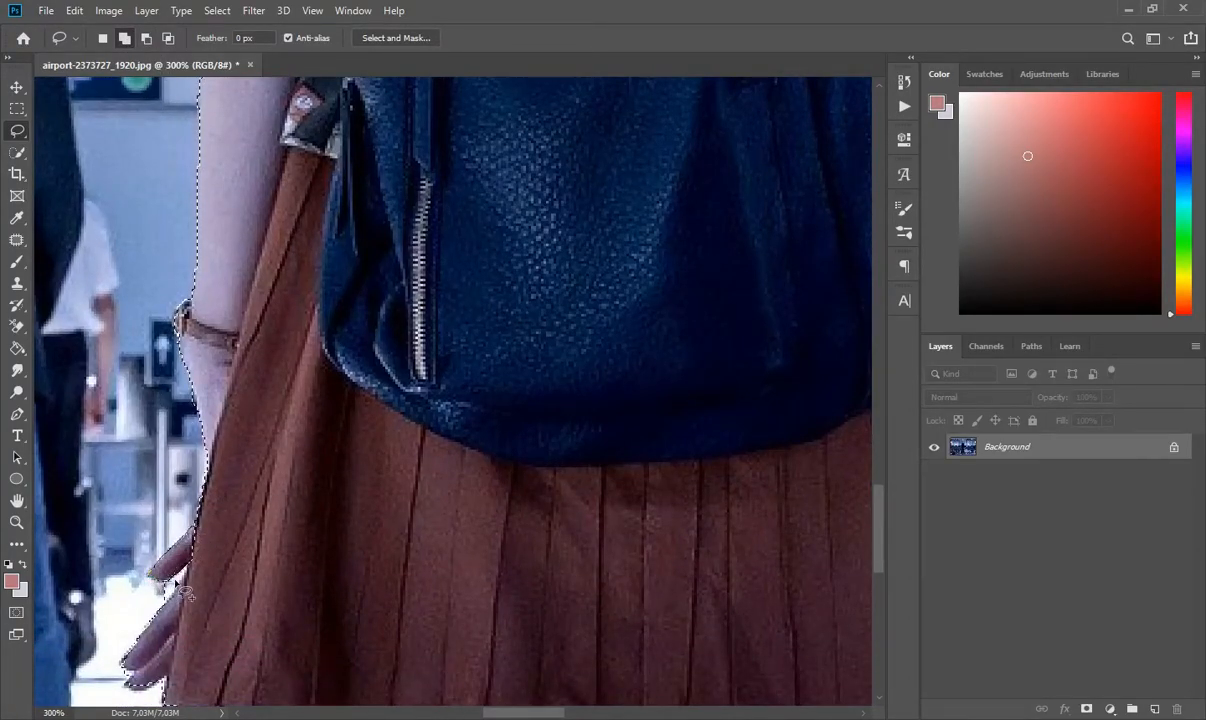
{"action": "scroll", "coordinate": [155, 604], "scroll_direction": "down", "scroll_amount": 3}
{"action": "left_click_drag", "start_coordinate": [165, 618], "coordinate": [127, 616]}
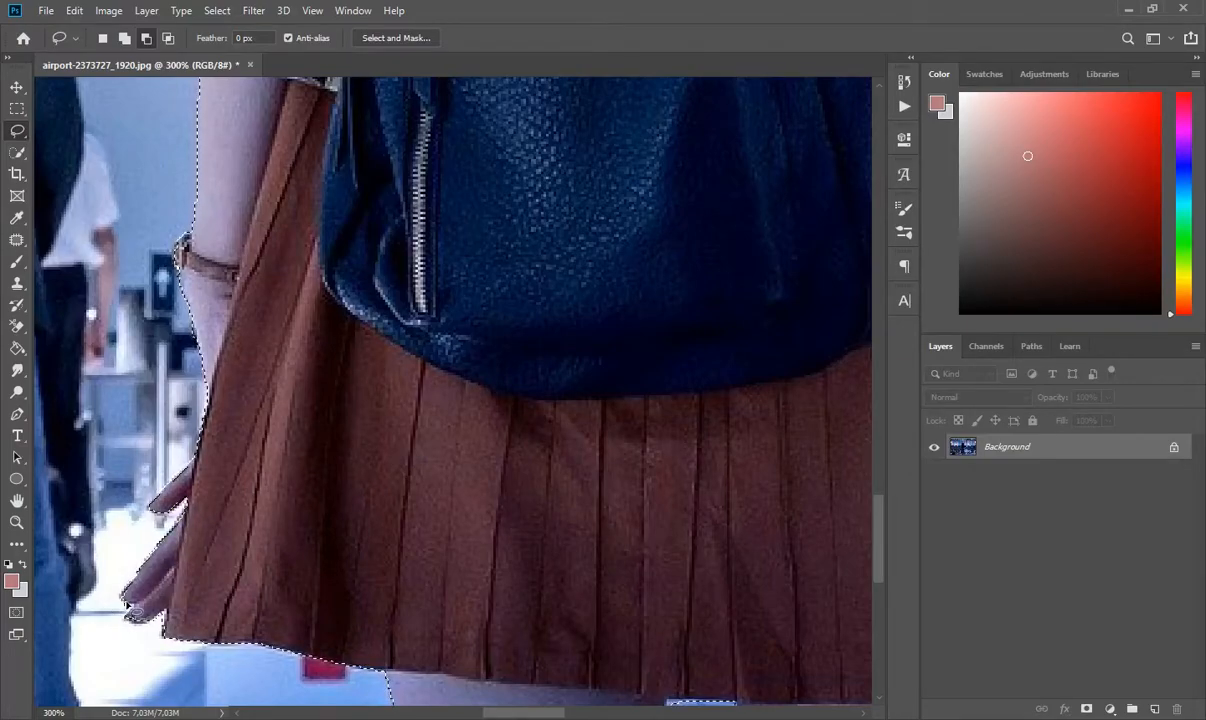
{"action": "scroll", "coordinate": [280, 615], "scroll_direction": "down", "scroll_amount": 2}
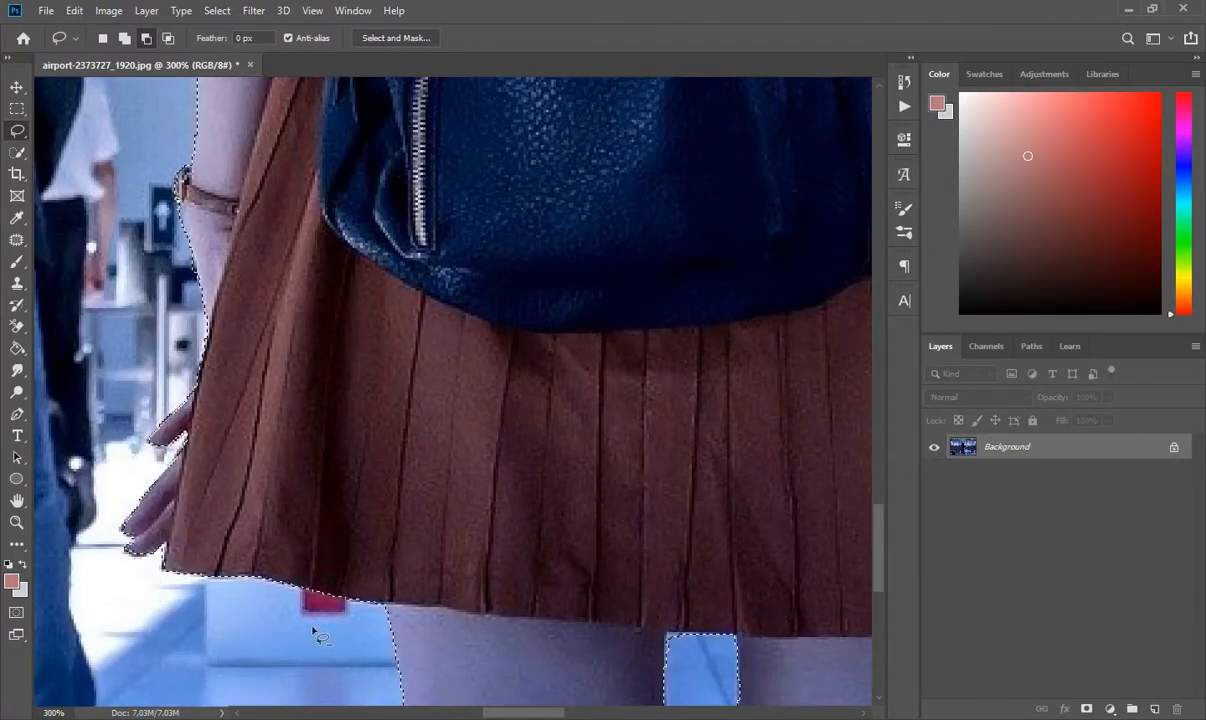
{"action": "left_click", "coordinate": [123, 38]}
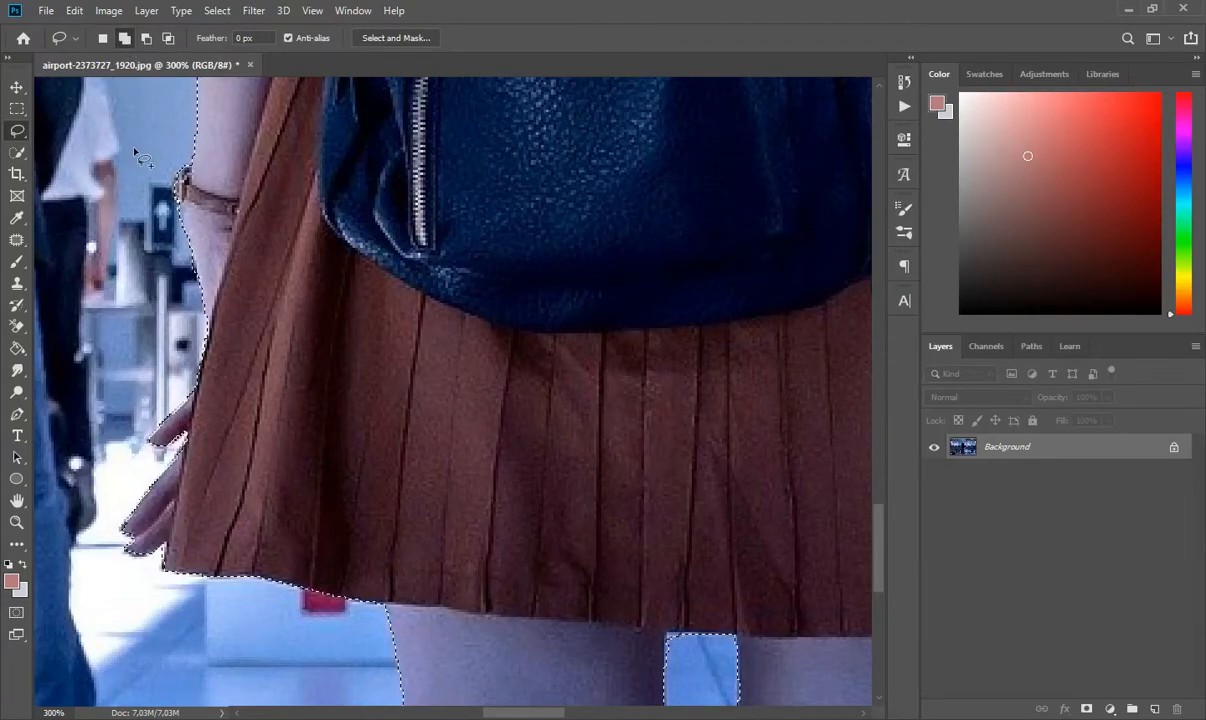
{"action": "mouse_move", "coordinate": [125, 517]}
{"action": "left_mouse_down"}
{"action": "mouse_move", "coordinate": [116, 532]}
{"action": "mouse_move", "coordinate": [145, 558]}
{"action": "mouse_move", "coordinate": [128, 553]}
{"action": "left_mouse_up"}
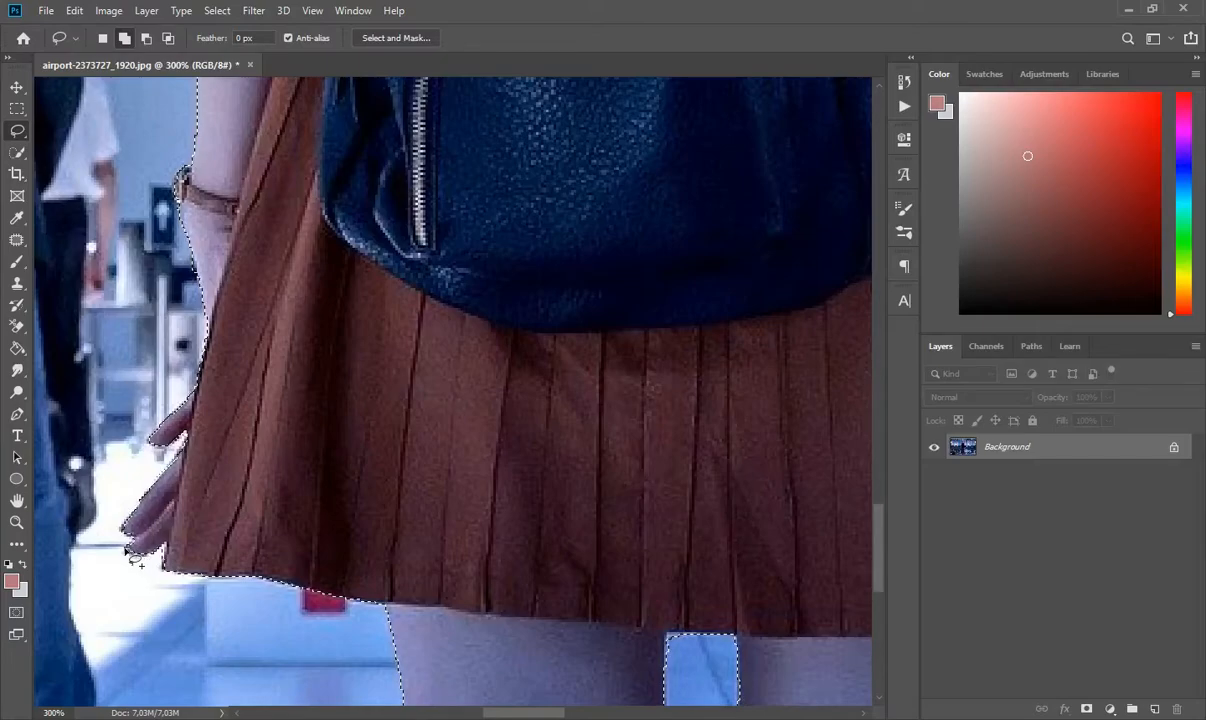
Add the missed strips at the bottom of both legs to the selection, down to the image's lower edge.
{"action": "scroll", "coordinate": [300, 550], "scroll_direction": "down", "scroll_amount": 3}
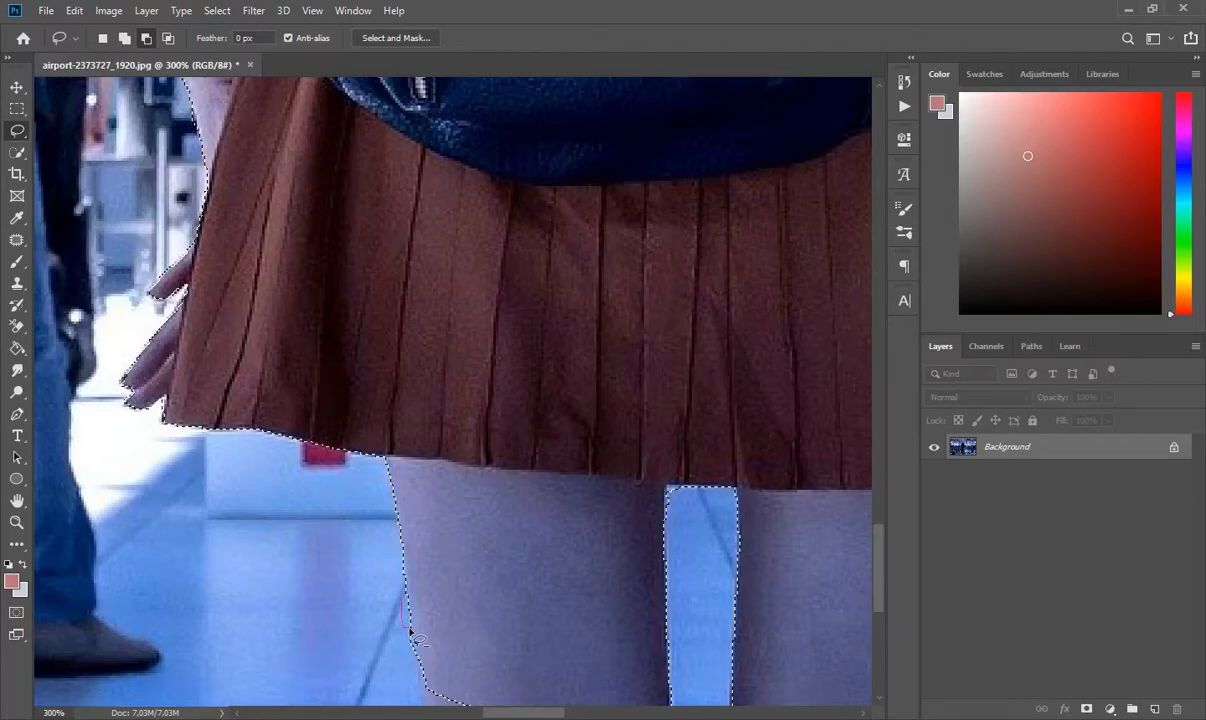
{"action": "key", "text": "ctrl+minus"}
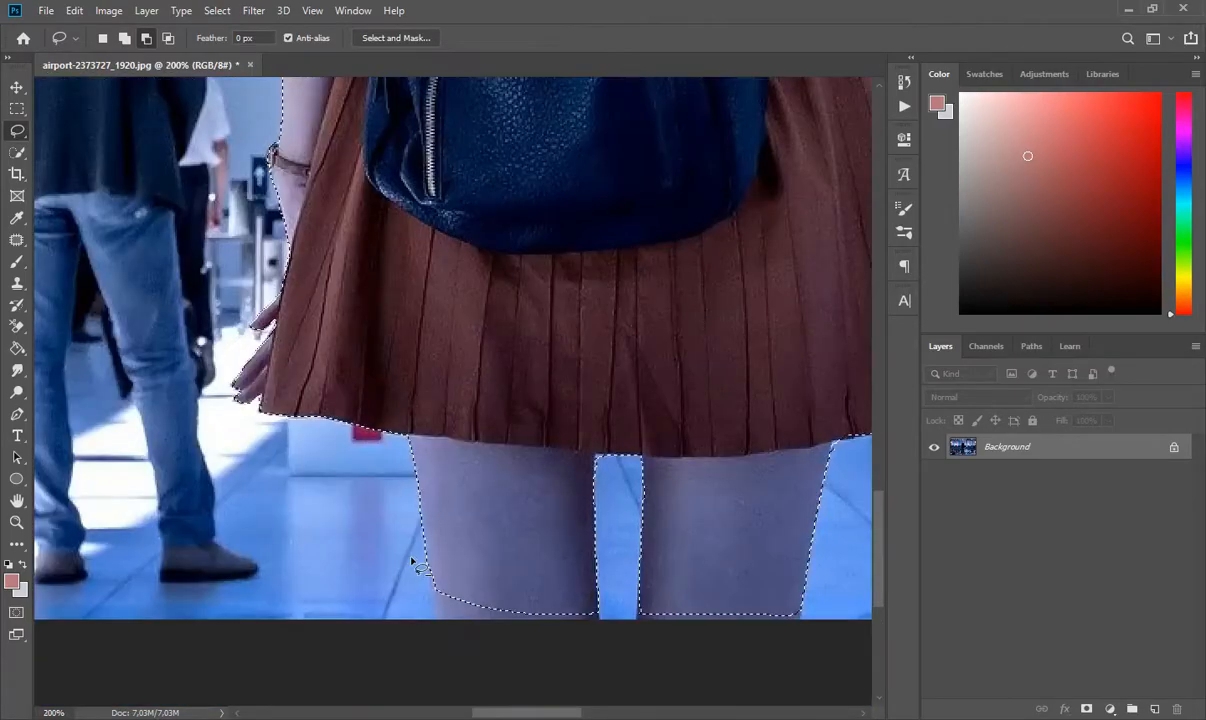
{"action": "left_click", "coordinate": [122, 40]}
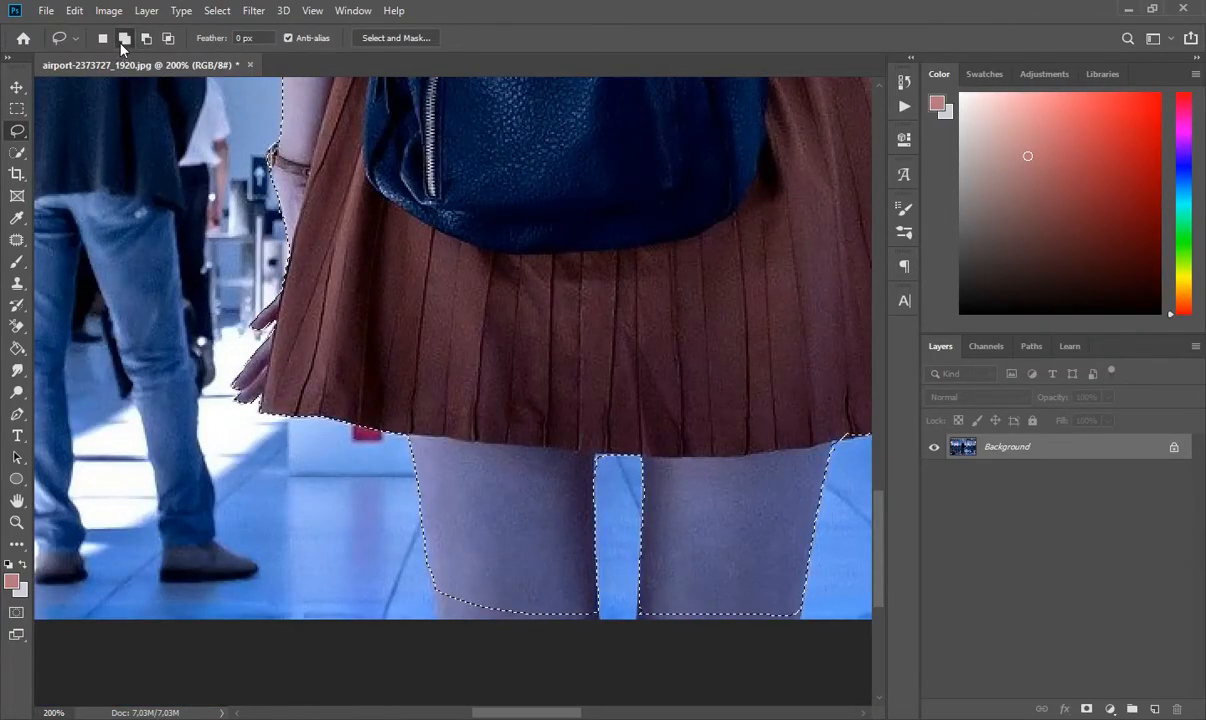
{"action": "mouse_move", "coordinate": [437, 592]}
{"action": "left_mouse_down"}
{"action": "mouse_move", "coordinate": [436, 624]}
{"action": "mouse_move", "coordinate": [494, 634]}
{"action": "mouse_move", "coordinate": [599, 618]}
{"action": "mouse_move", "coordinate": [591, 596]}
{"action": "mouse_move", "coordinate": [454, 573]}
{"action": "mouse_move", "coordinate": [507, 541]}
{"action": "mouse_move", "coordinate": [514, 586]}
{"action": "mouse_move", "coordinate": [432, 574]}
{"action": "mouse_move", "coordinate": [433, 560]}
{"action": "mouse_move", "coordinate": [440, 616]}
{"action": "left_mouse_up"}
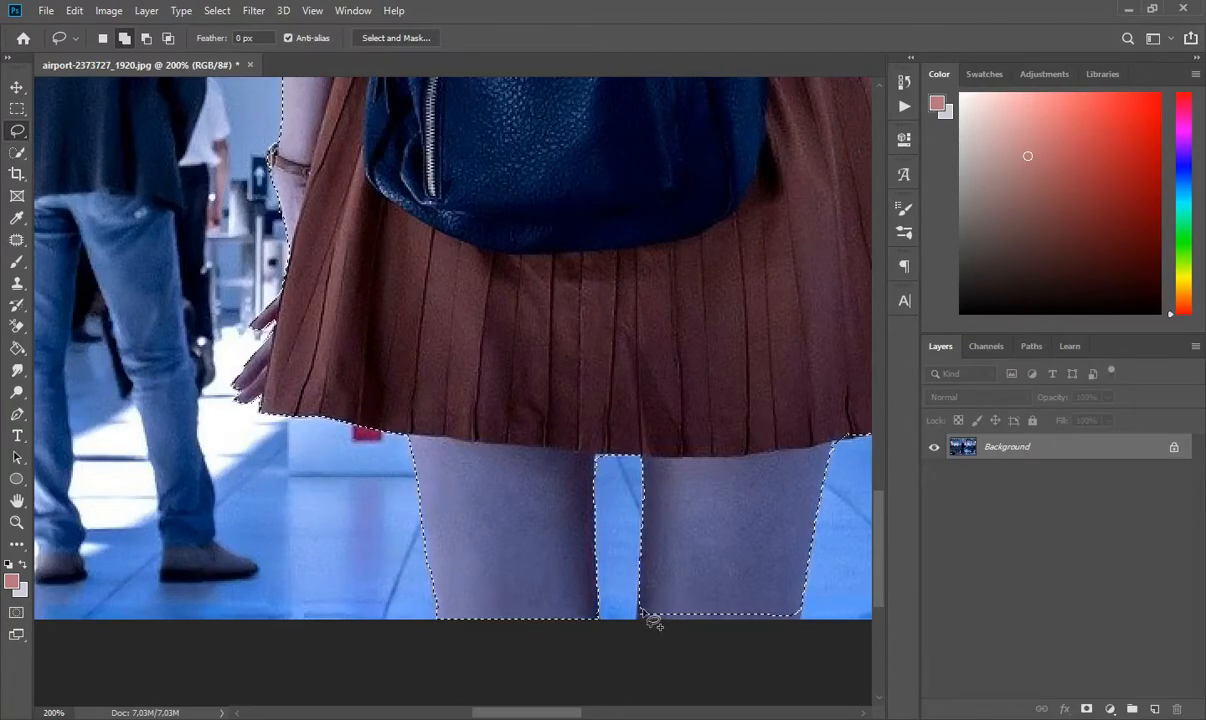
{"action": "mouse_move", "coordinate": [798, 622]}
{"action": "left_mouse_down"}
{"action": "mouse_move", "coordinate": [778, 601]}
{"action": "mouse_move", "coordinate": [641, 603]}
{"action": "left_mouse_up"}
Subtract the stray strip of background beside the woman's right elbow from the selection.
{"action": "key", "text": "ctrl+0"}
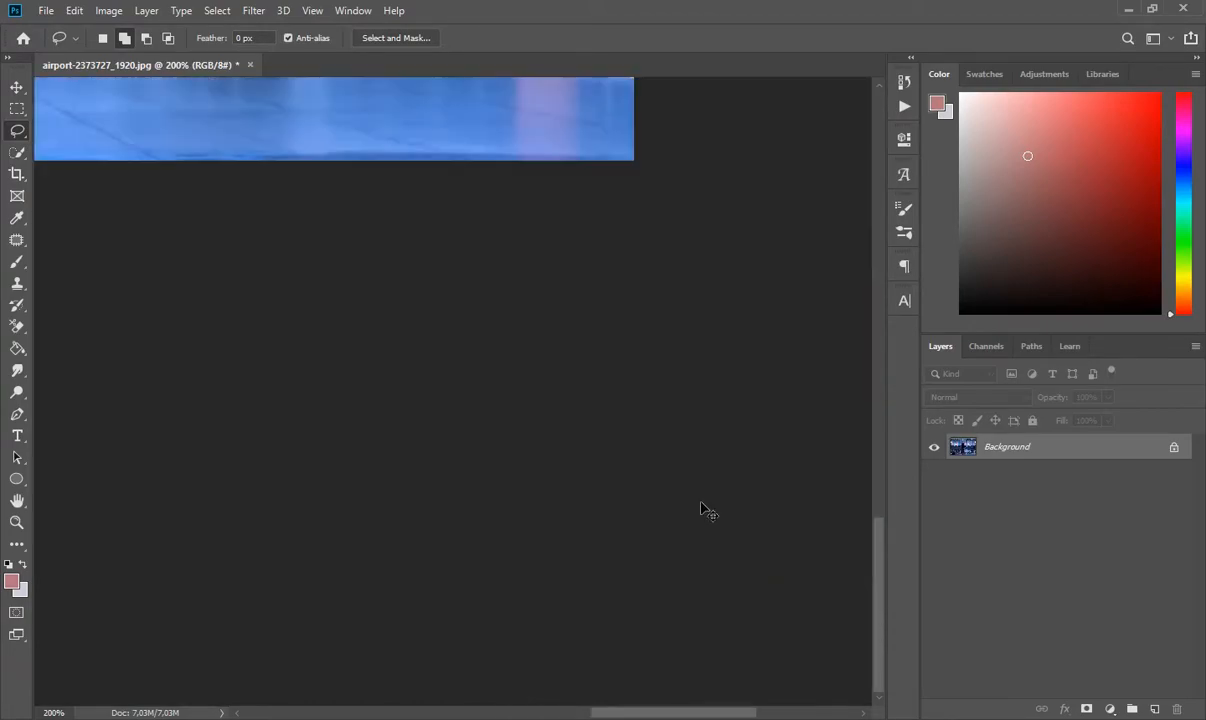
{"action": "key", "text": "ctrl+1"}
{"action": "scroll", "coordinate": [713, 470], "scroll_direction": "up", "scroll_amount": 5}
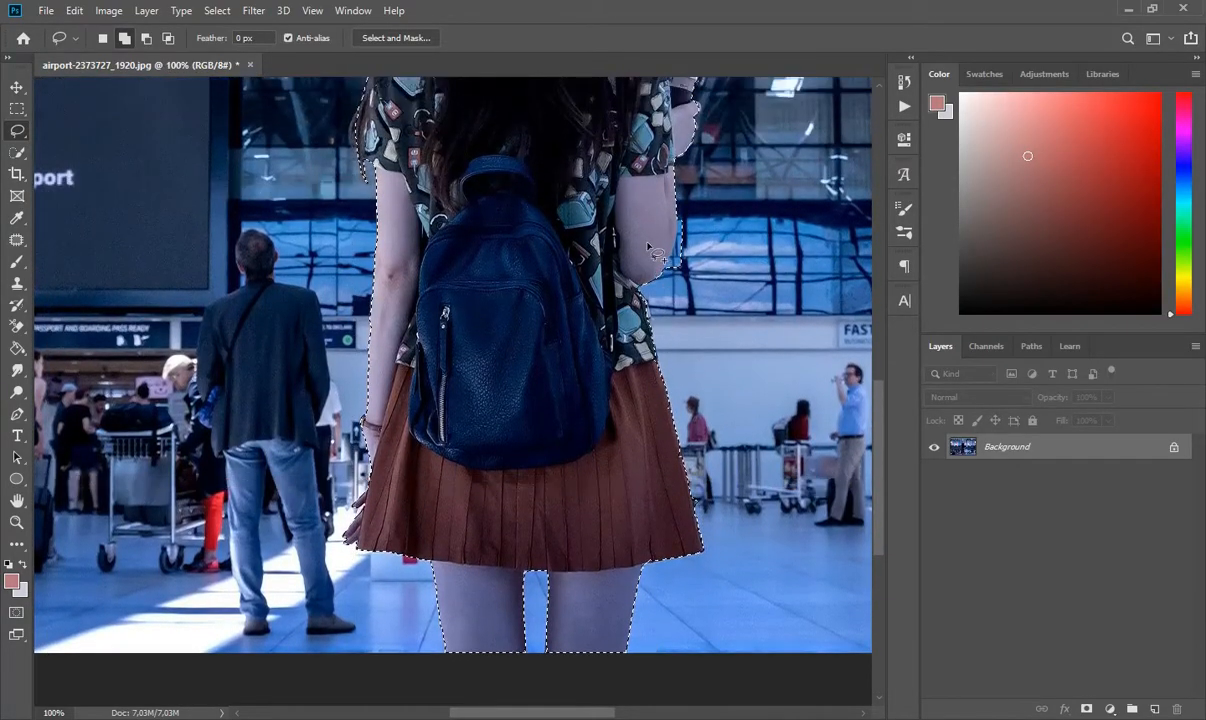
{"action": "scroll", "coordinate": [651, 250], "scroll_direction": "up", "scroll_amount": 3}
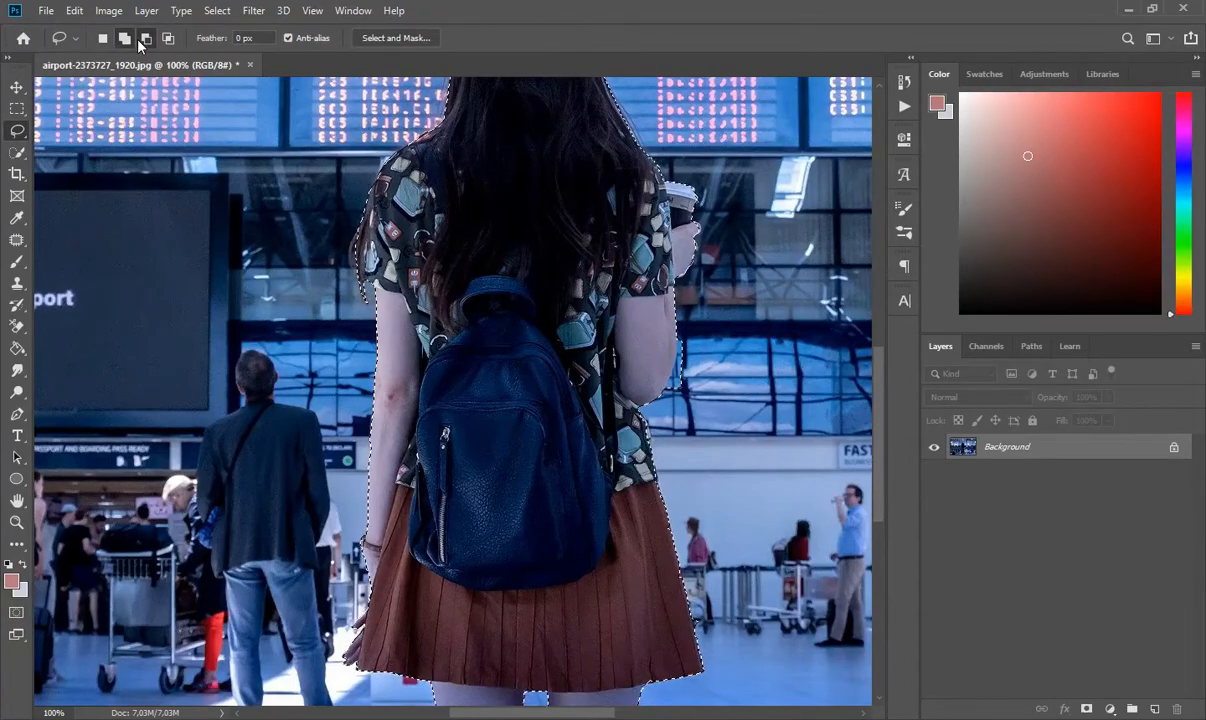
{"action": "left_click", "coordinate": [146, 38]}
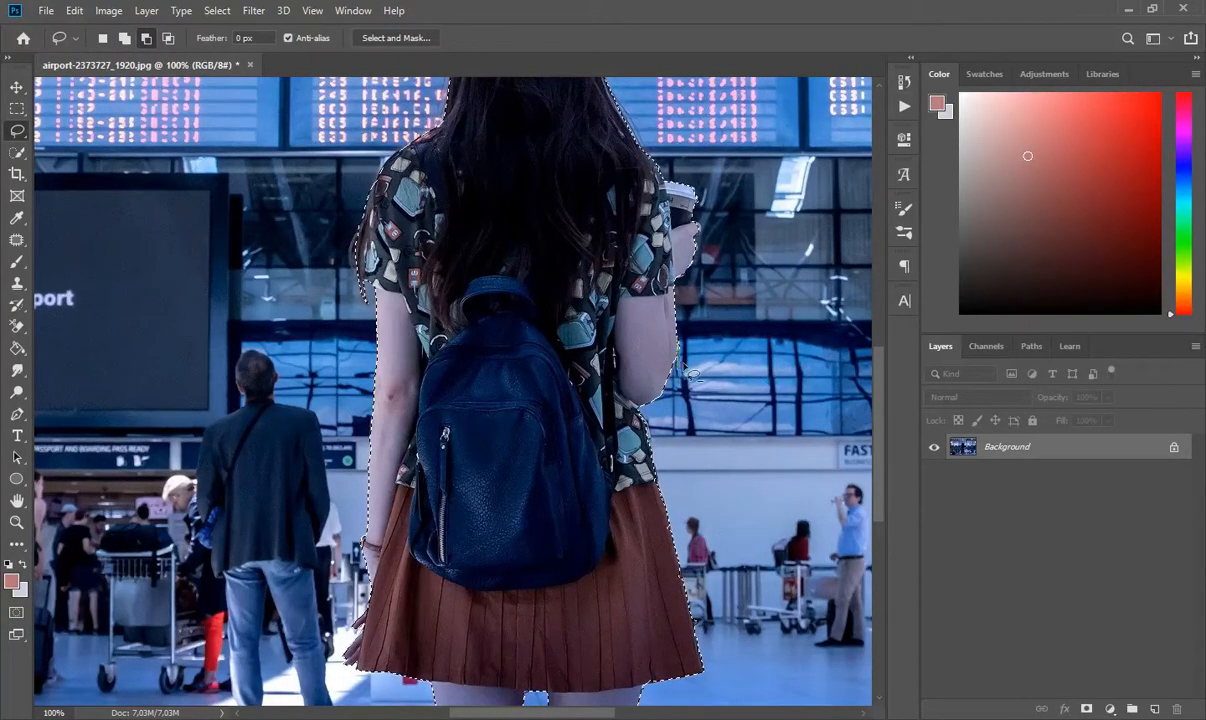
{"action": "scroll", "coordinate": [693, 375], "scroll_direction": "up", "scroll_amount": 2}
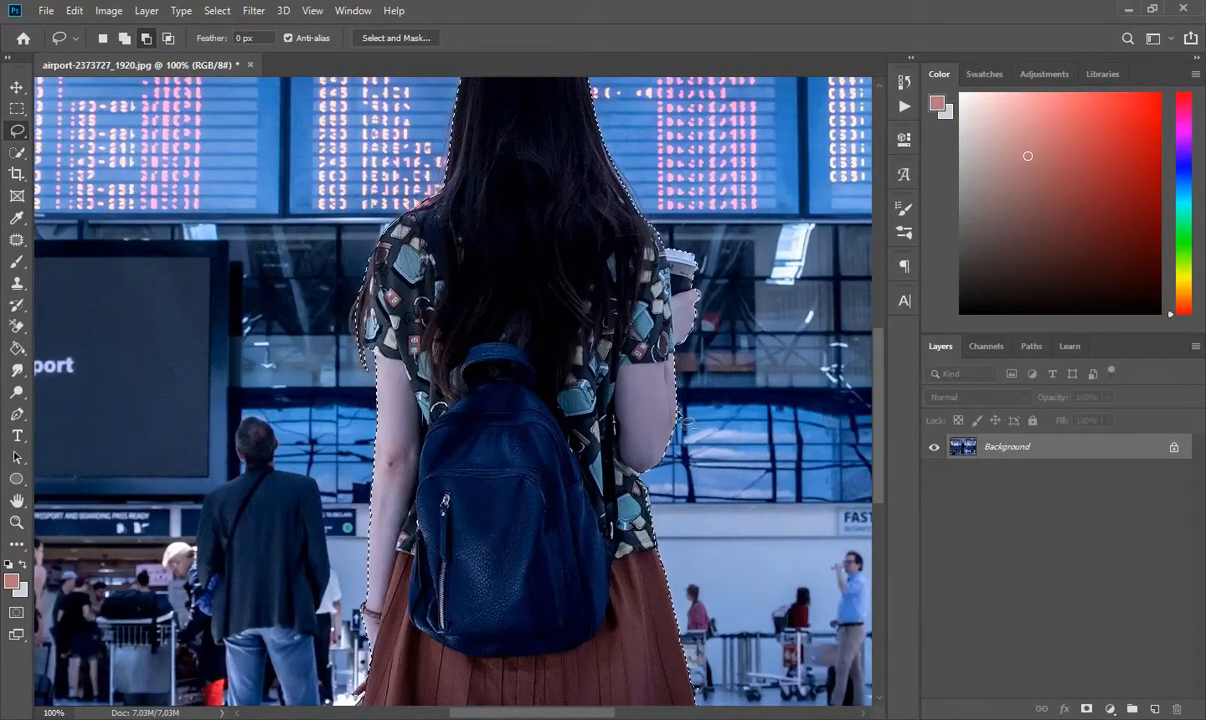
{"action": "scroll", "coordinate": [706, 404], "scroll_direction": "up", "scroll_amount": 2}
{"action": "scroll", "coordinate": [690, 393], "scroll_direction": "up", "scroll_amount": 1}
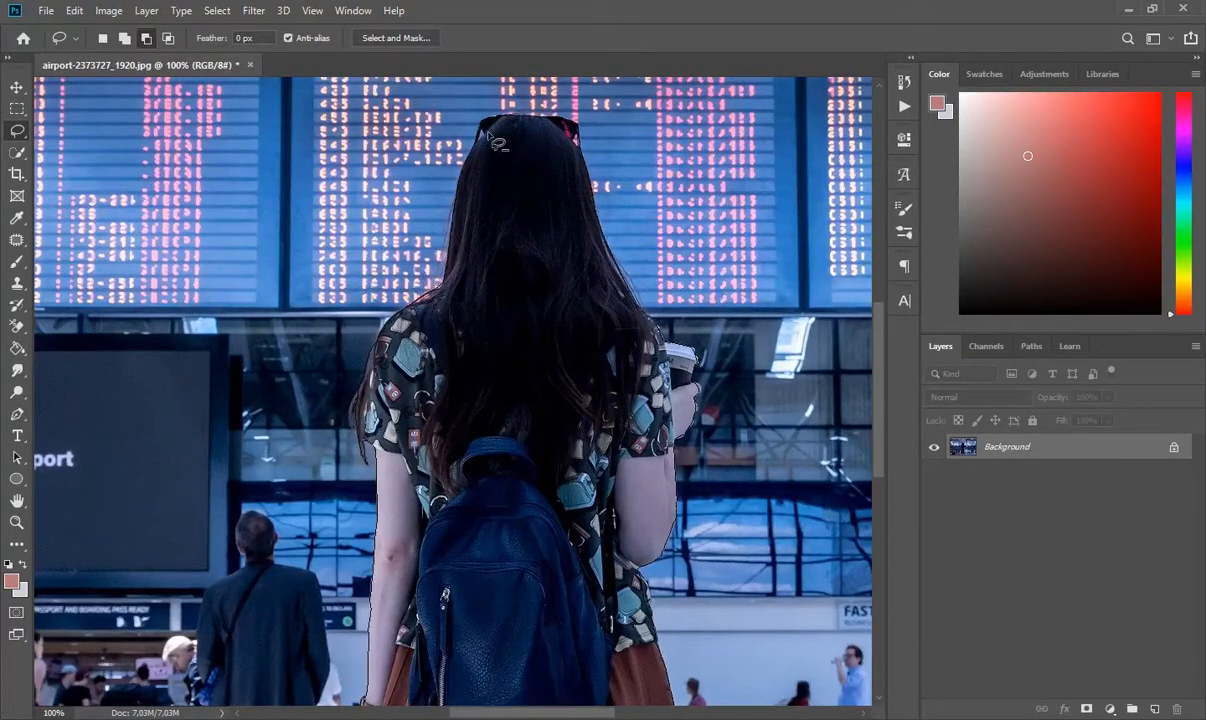
Add a layer mask from the selection to isolate the woman from the airport background.
{"action": "key", "text": "ctrl+minus"}
{"action": "key", "text": "ctrl+minus"}
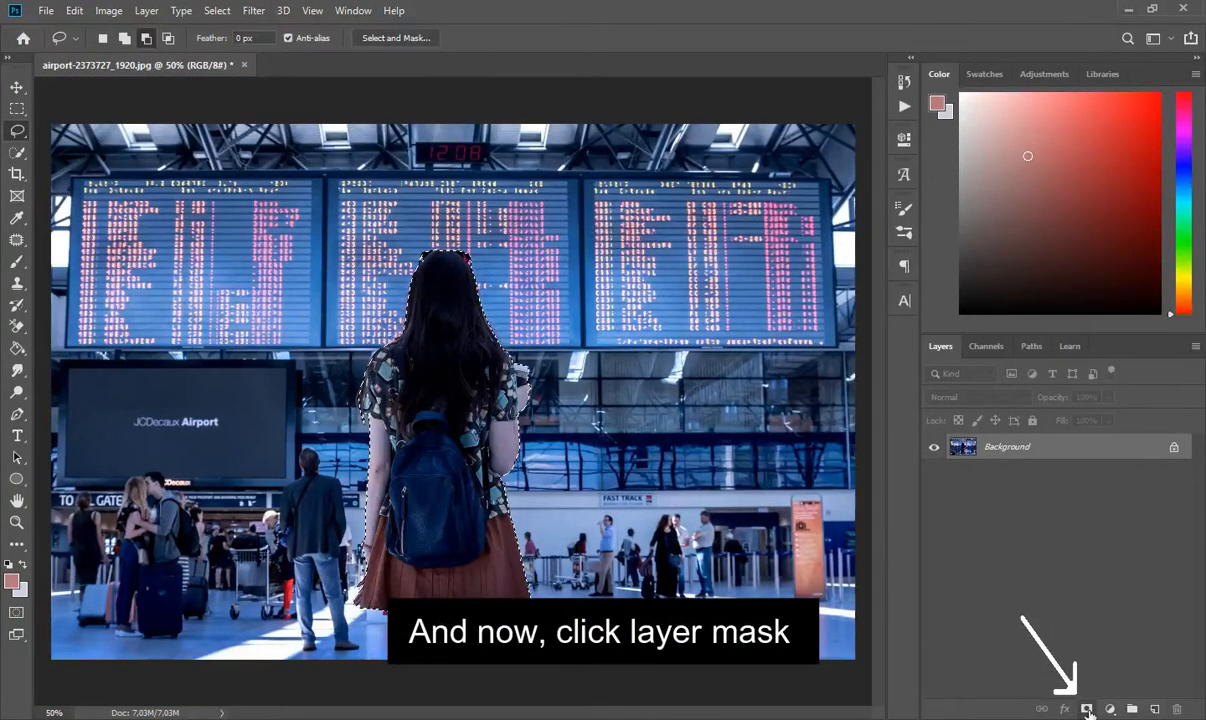
{"action": "left_click", "coordinate": [1087, 709]}
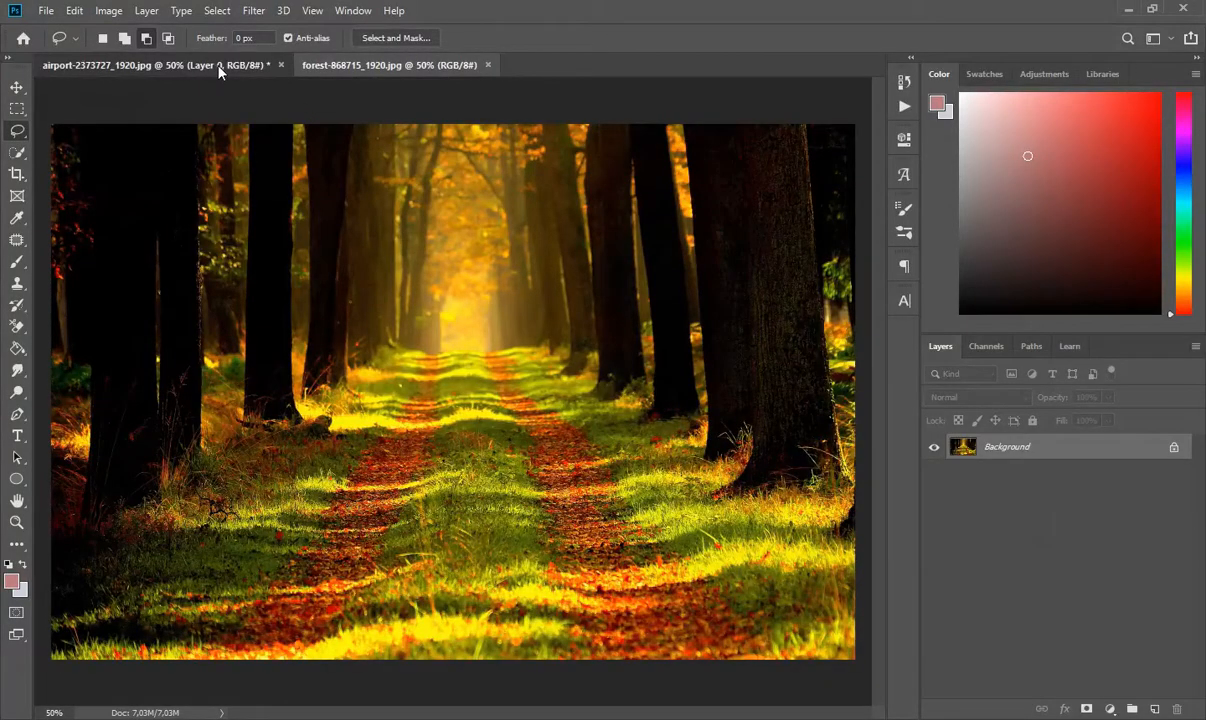
Move the masked woman from the airport image into forest-868715_1920.jpg, placing her on the path at the lower middle.
{"action": "left_click", "coordinate": [219, 66]}
{"action": "left_click", "coordinate": [15, 87]}
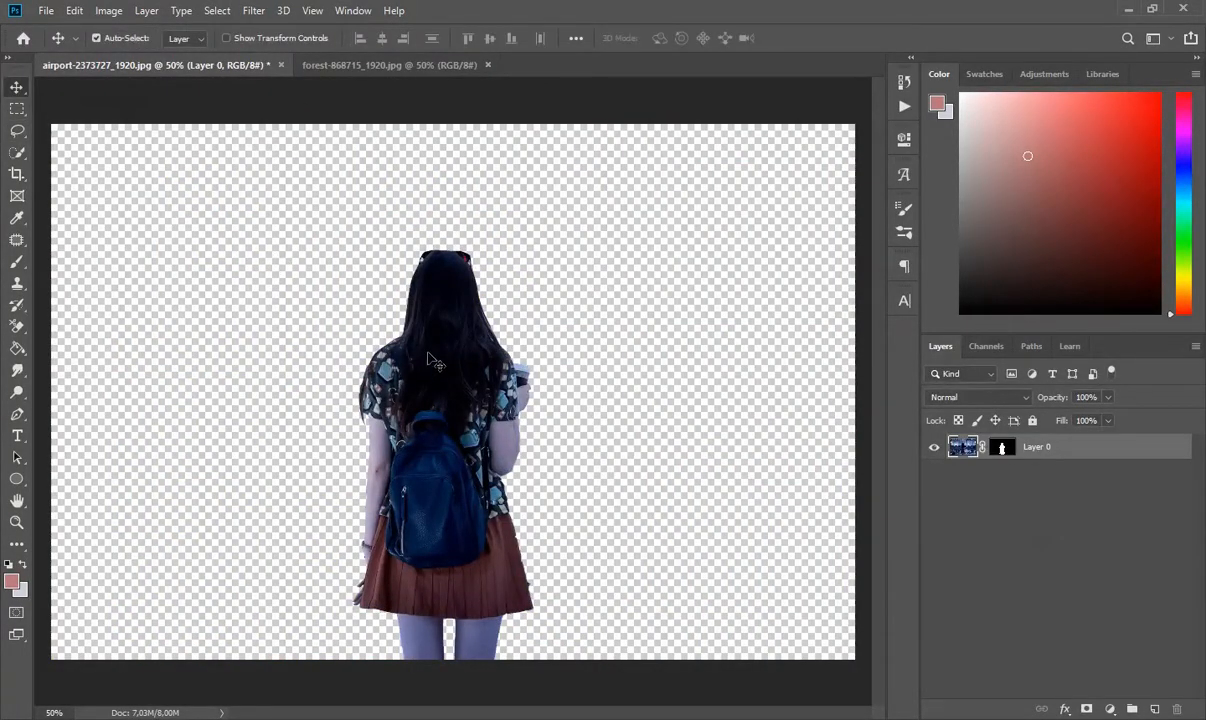
{"action": "left_click_drag", "start_coordinate": [420, 272], "coordinate": [466, 414]}
{"action": "key", "text": "ctrl+minus"}
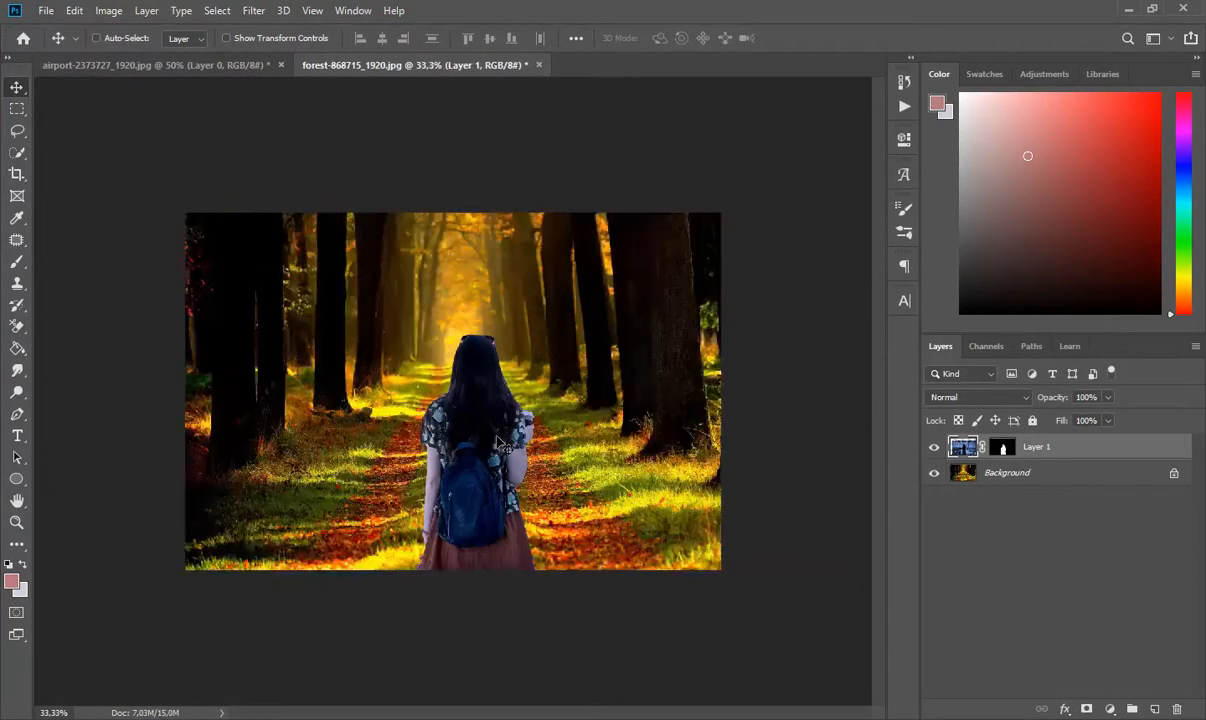
Move the woman higher on the path and warm her with a clipped Color Balance adjustment: Cyan–Red +19, Magenta–Green +9, Yellow–Blue -60.
{"action": "left_click_drag", "start_coordinate": [489, 461], "coordinate": [463, 428]}
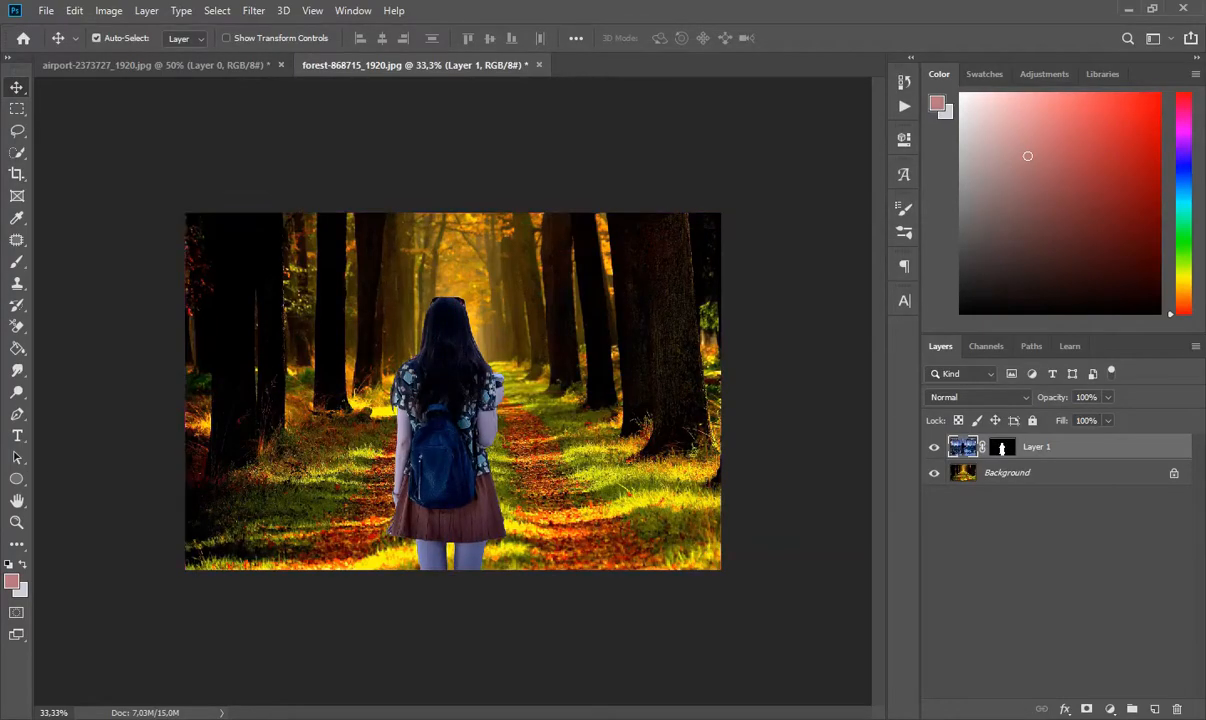
{"action": "left_click", "coordinate": [1110, 709]}
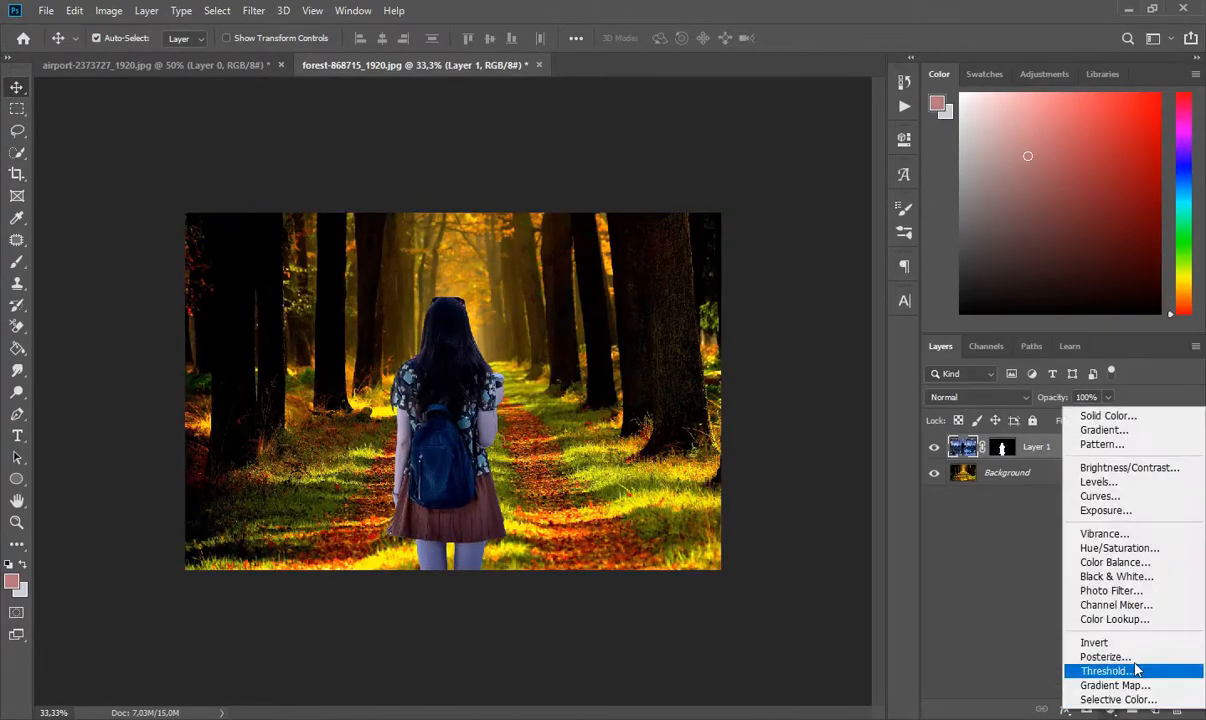
{"action": "left_click", "coordinate": [1155, 565]}
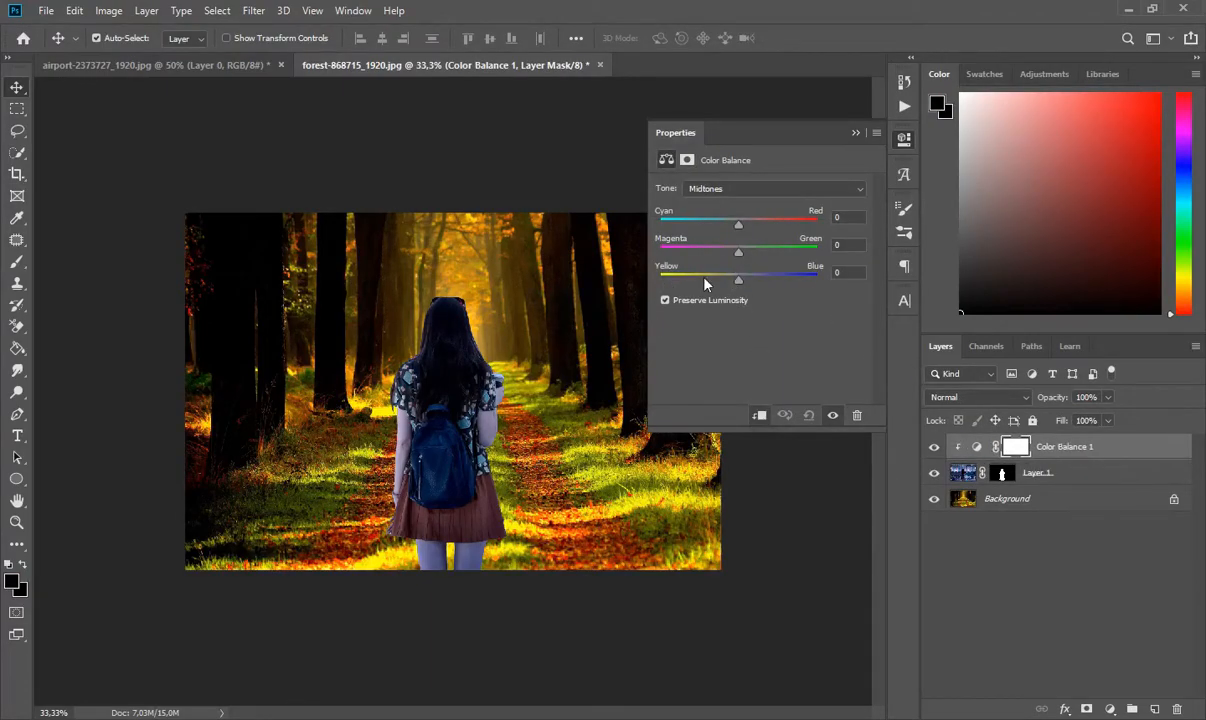
{"action": "left_click_drag", "start_coordinate": [704, 282], "coordinate": [751, 229]}
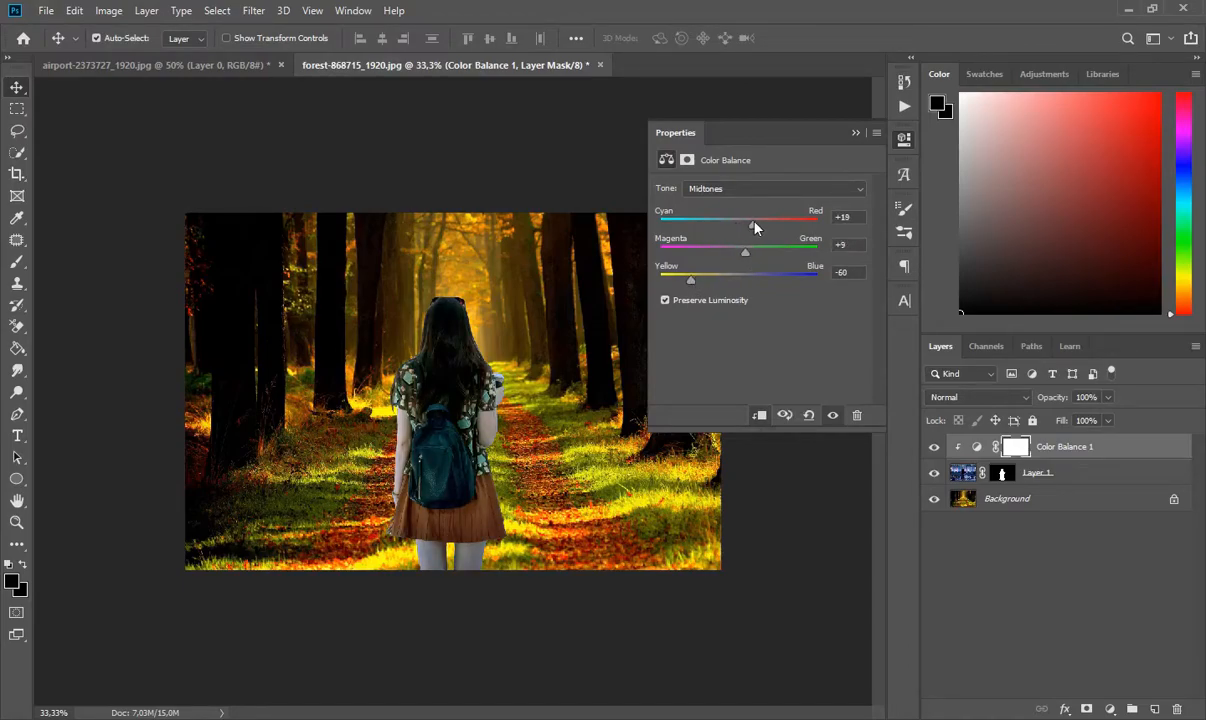
{"action": "left_click", "coordinate": [853, 133]}
{"action": "left_click_drag", "start_coordinate": [474, 350], "coordinate": [486, 350]}
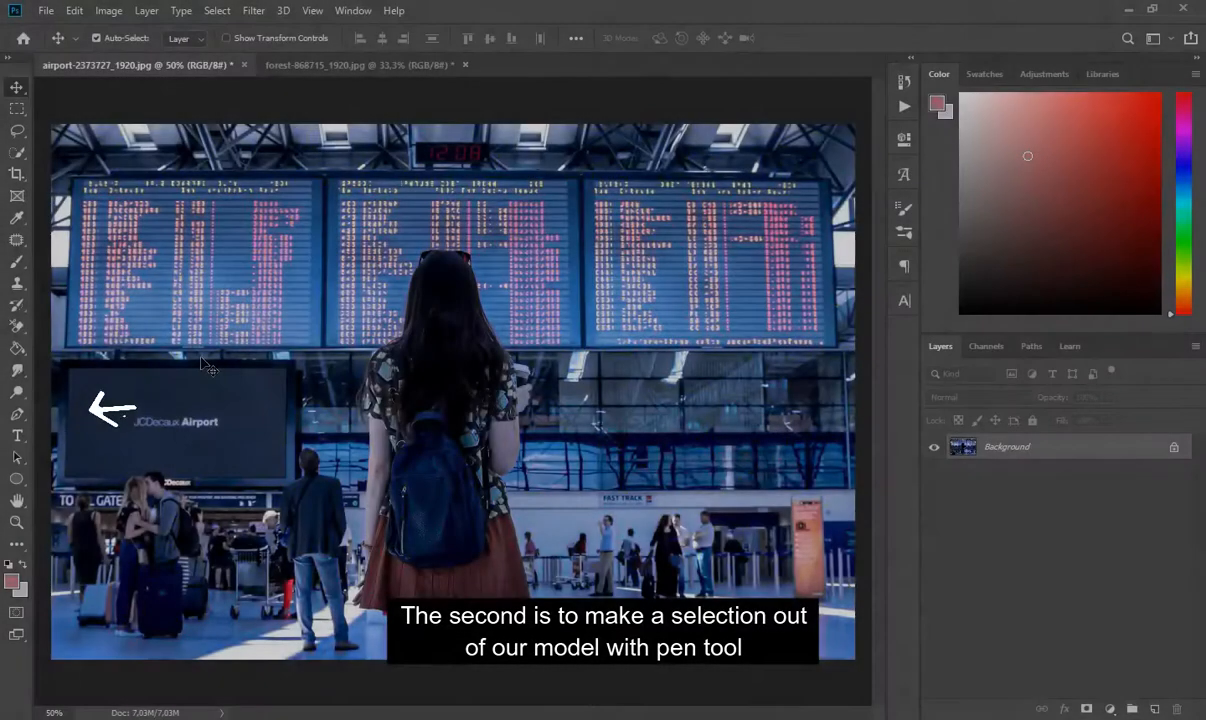
Start a Pen tool path on the unmasked airport photo, tracing the gap between the woman's legs, her right leg and the skirt hem to its right corner.
{"action": "key", "text": "p"}
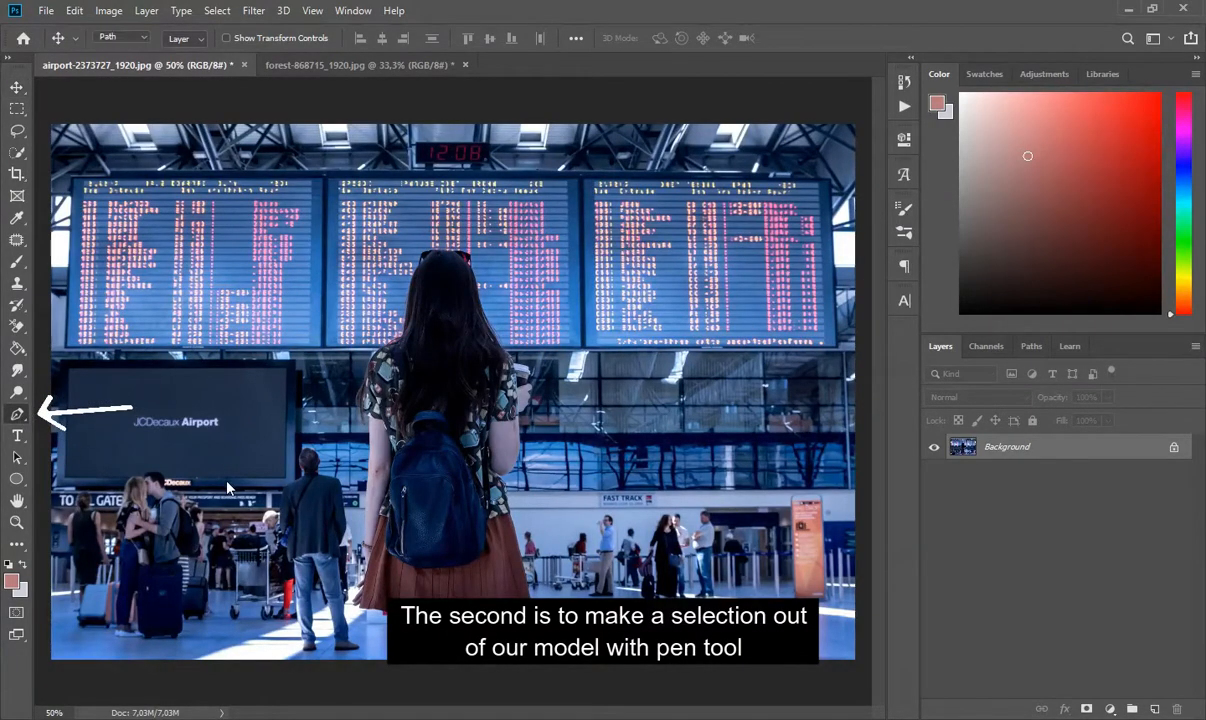
{"action": "key", "text": "ctrl+plus"}
{"action": "scroll", "coordinate": [450, 380], "scroll_direction": "down", "scroll_amount": 5}
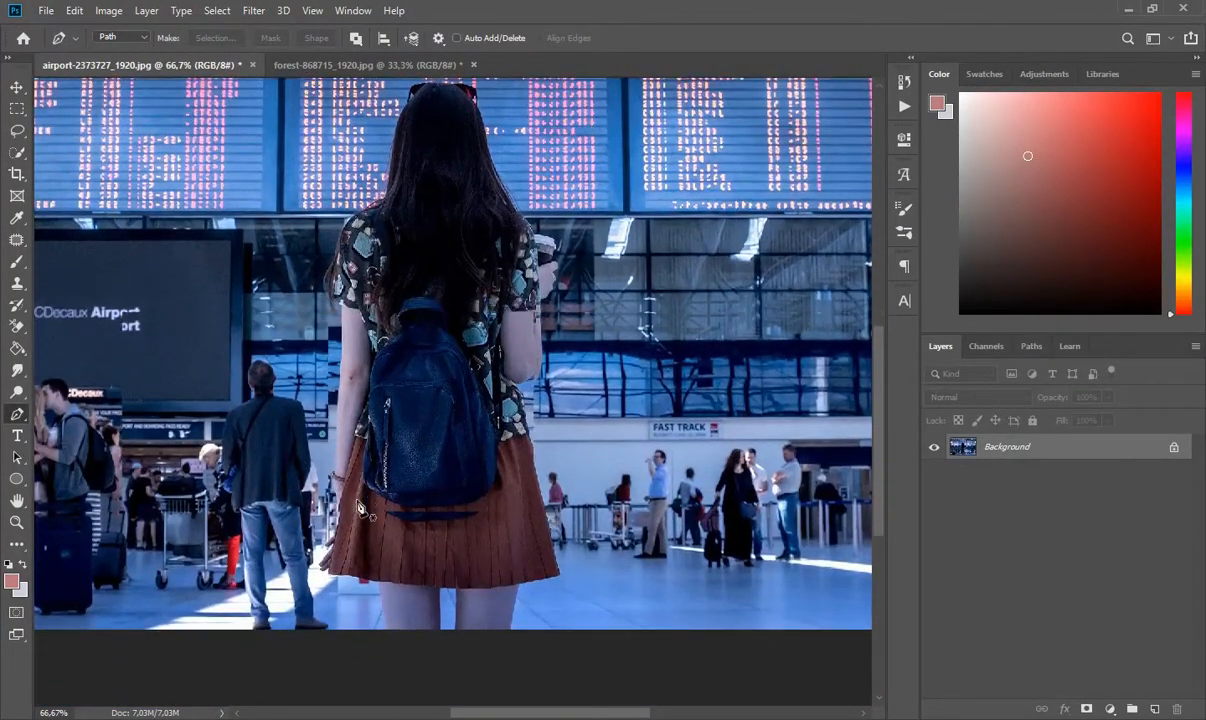
{"action": "key", "text": "ctrl+plus"}
{"action": "left_click", "coordinate": [393, 525]}
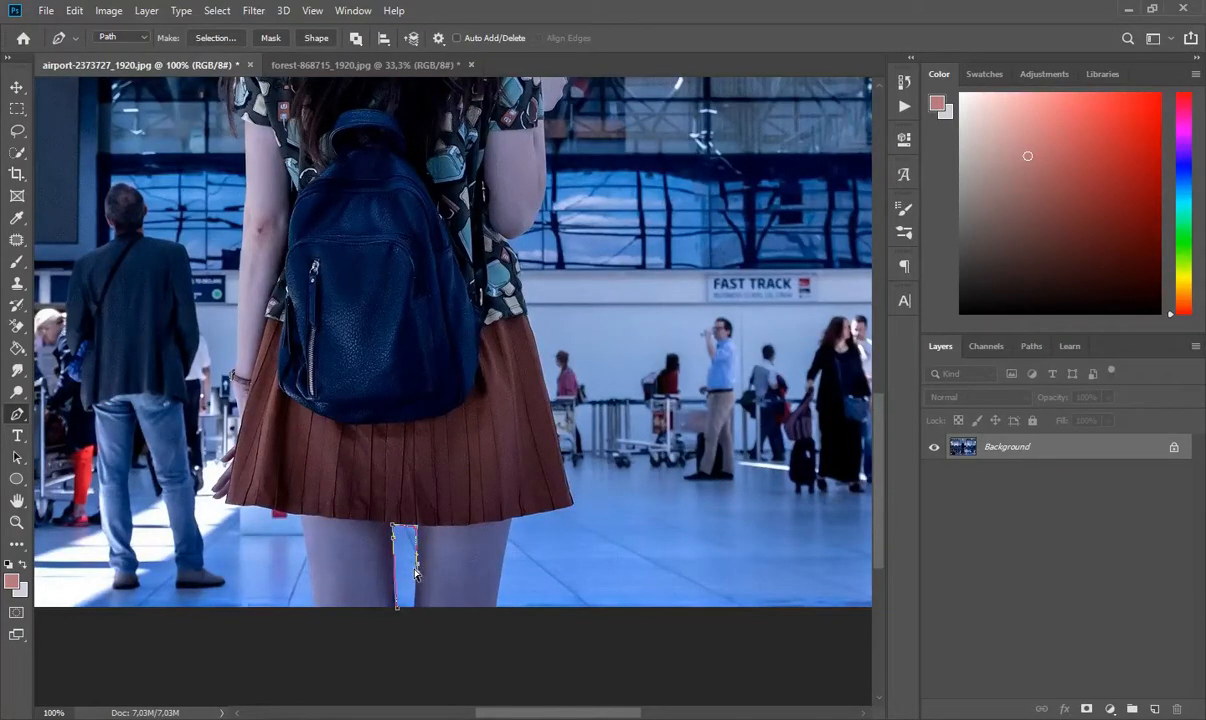
{"action": "left_click", "coordinate": [413, 614]}
{"action": "left_click", "coordinate": [423, 613]}
{"action": "left_click", "coordinate": [494, 609]}
{"action": "left_click", "coordinate": [511, 524]}
{"action": "left_click", "coordinate": [555, 510]}
{"action": "left_click", "coordinate": [572, 506]}
Continue the pen path up the right side of the woman's skirt to the lower edge of her blouse.
{"action": "scroll", "coordinate": [553, 428], "scroll_direction": "up", "scroll_amount": 2}
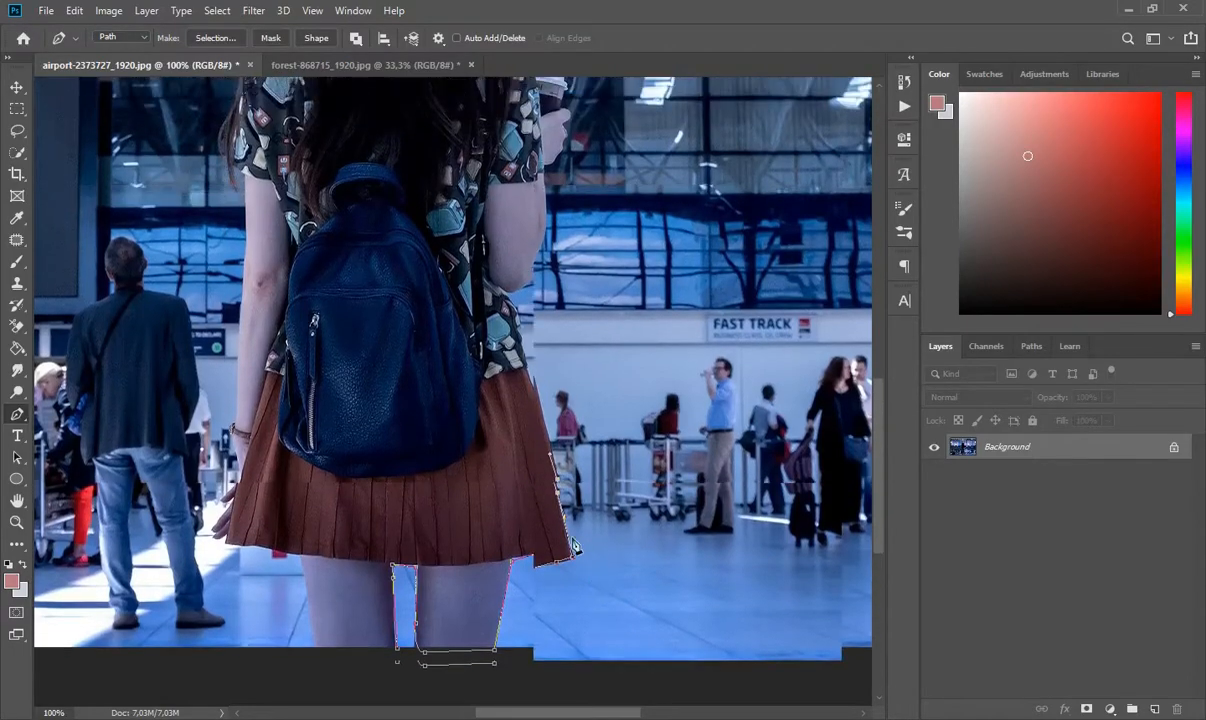
{"action": "left_click_drag", "start_coordinate": [551, 458], "coordinate": [550, 451]}
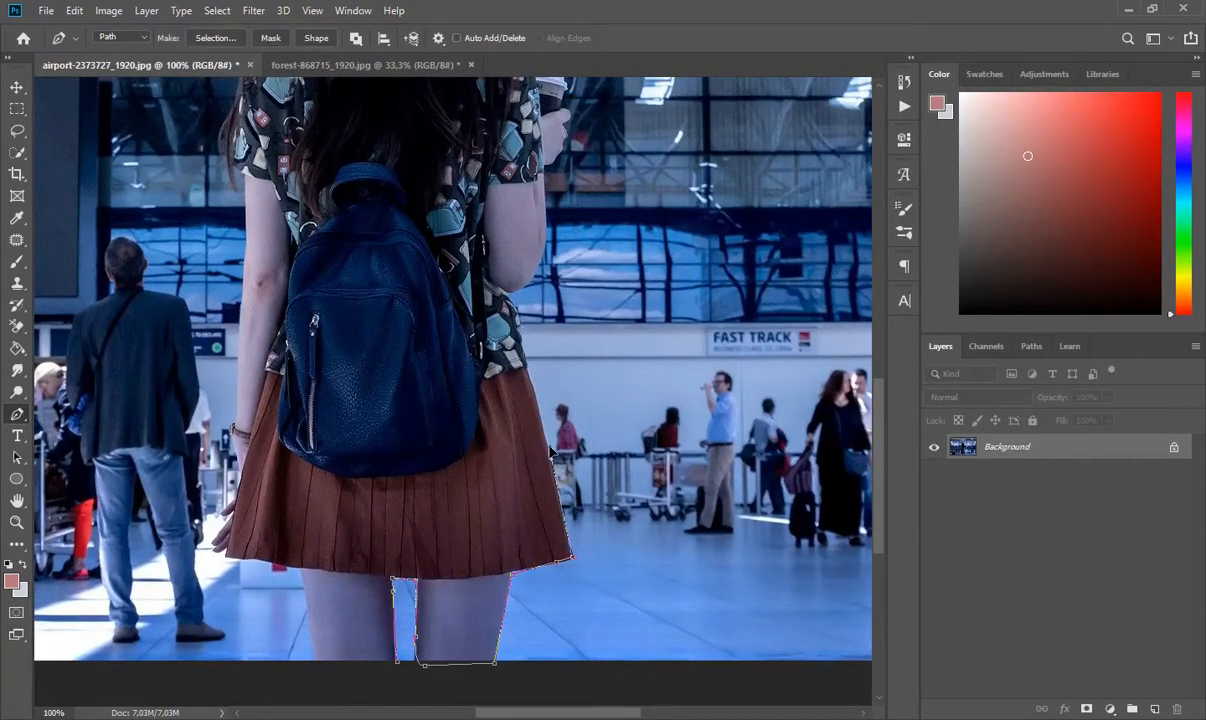
{"action": "scroll", "coordinate": [548, 443], "scroll_direction": "up", "scroll_amount": 2}
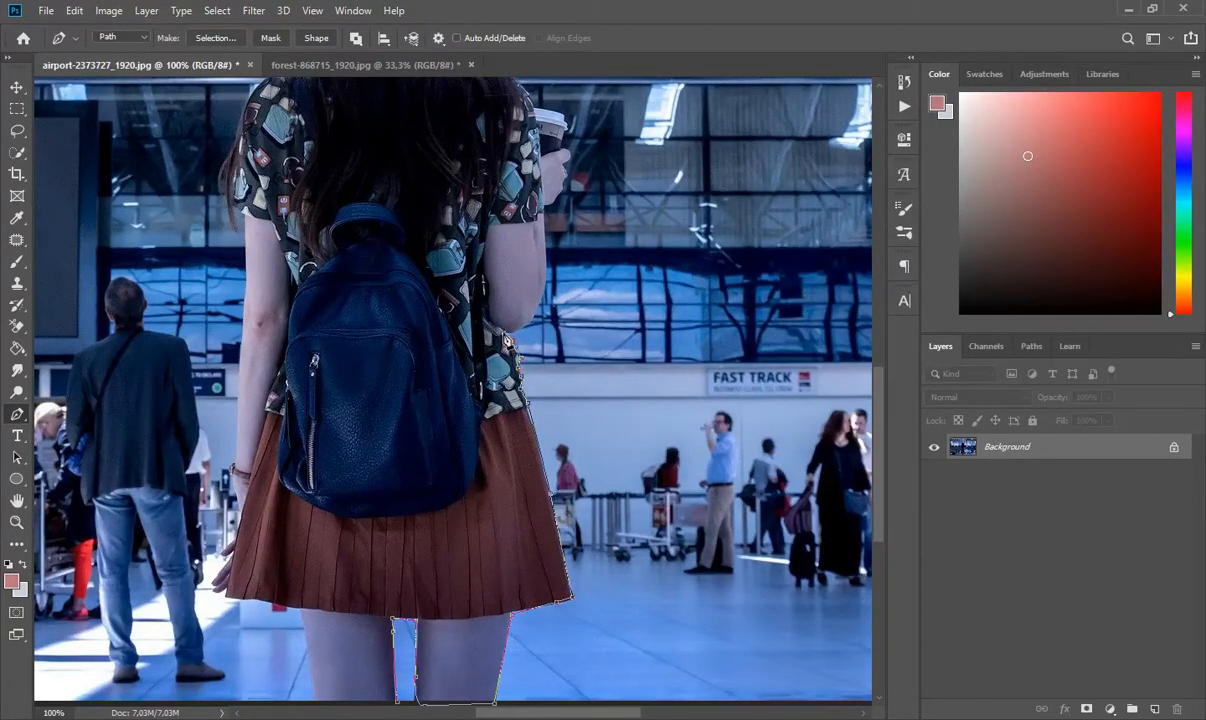
Extend the pen path around the woman's right elbow, forearm, hand and coffee cup.
{"action": "scroll", "coordinate": [515, 330], "scroll_direction": "up", "scroll_amount": 3}
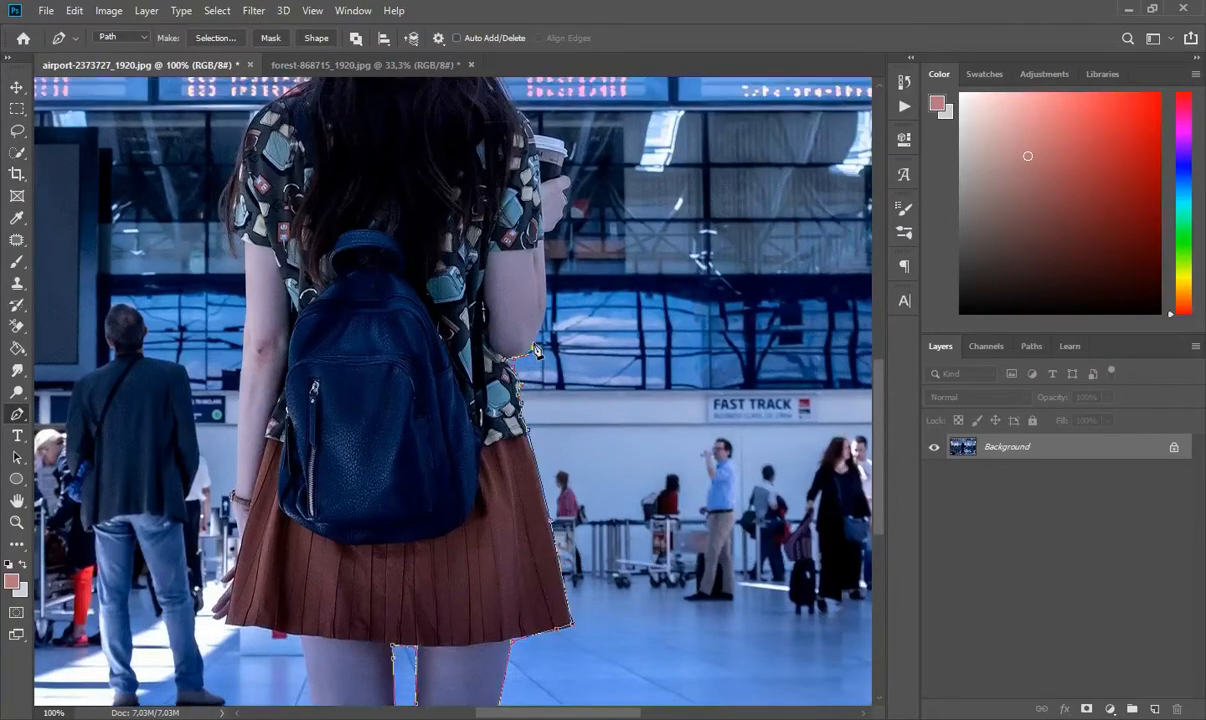
{"action": "scroll", "coordinate": [540, 356], "scroll_direction": "up", "scroll_amount": 1}
{"action": "left_click_drag", "start_coordinate": [546, 362], "coordinate": [547, 343]}
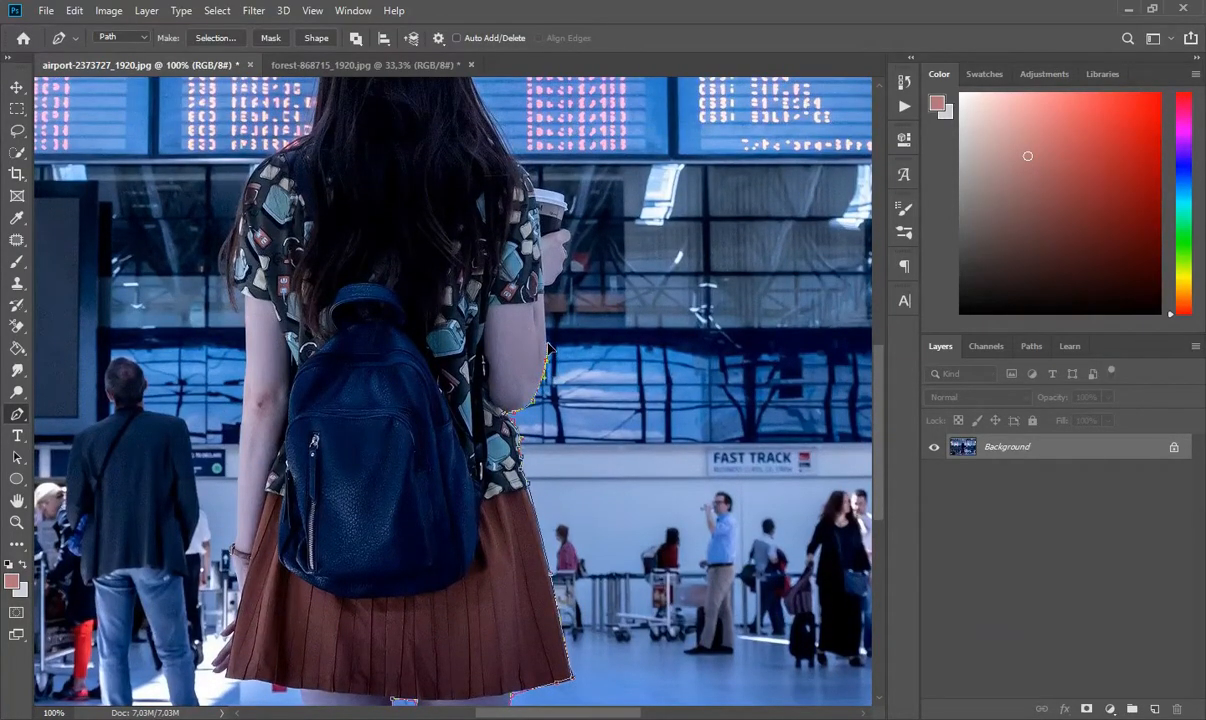
{"action": "left_click", "coordinate": [545, 291]}
{"action": "scroll", "coordinate": [556, 344], "scroll_direction": "up", "scroll_amount": 1}
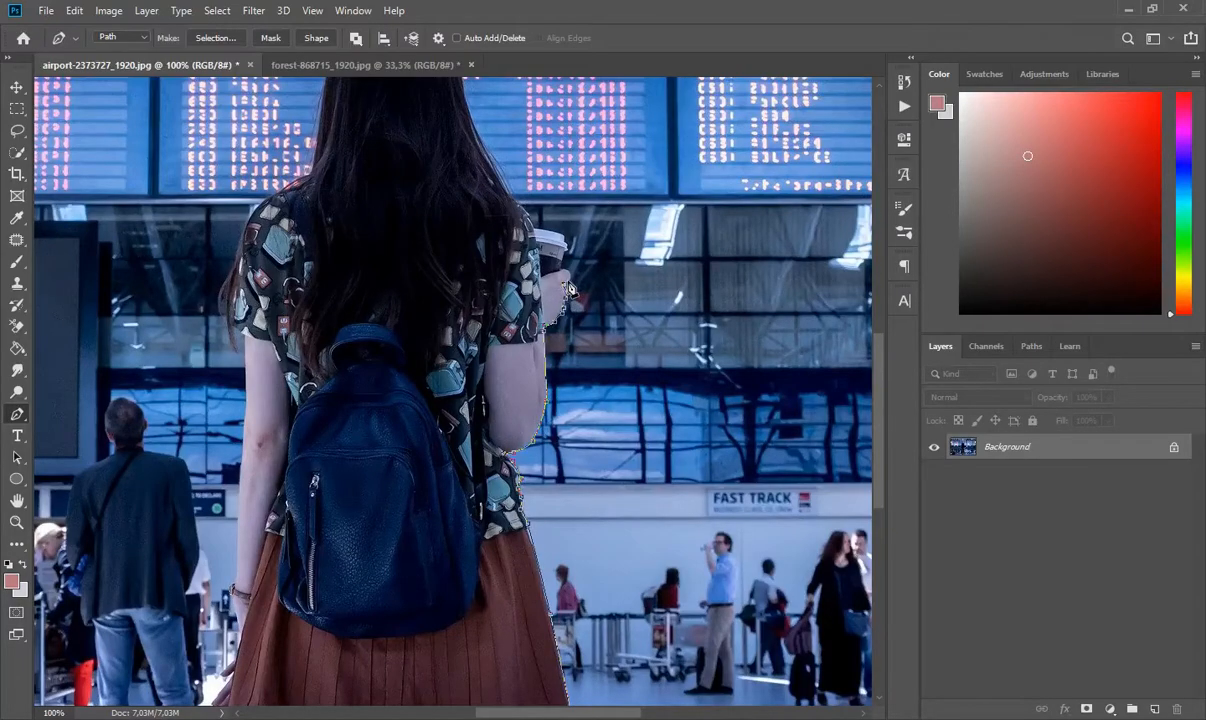
{"action": "left_click_drag", "start_coordinate": [565, 275], "coordinate": [565, 338]}
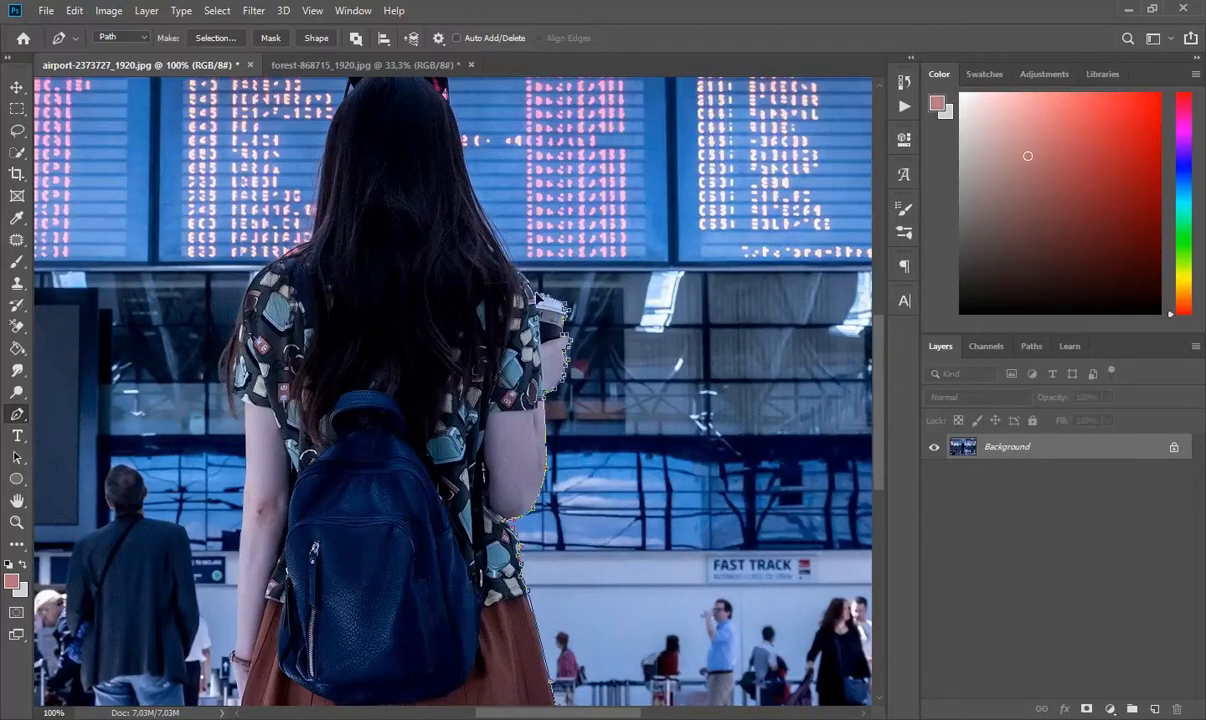
Trace the pen path up the right side of her hair, over the head and sunglasses, and down to the left shoulder.
{"action": "scroll", "coordinate": [533, 296], "scroll_direction": "up", "scroll_amount": 3}
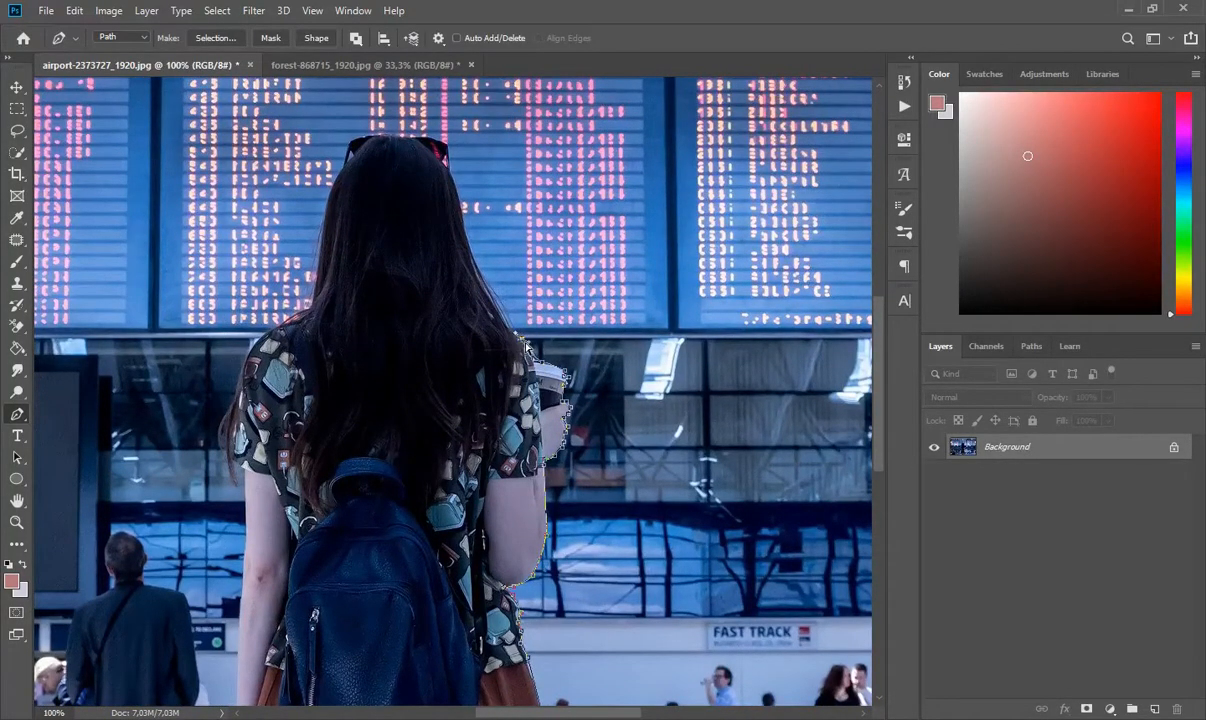
{"action": "left_click", "coordinate": [484, 283]}
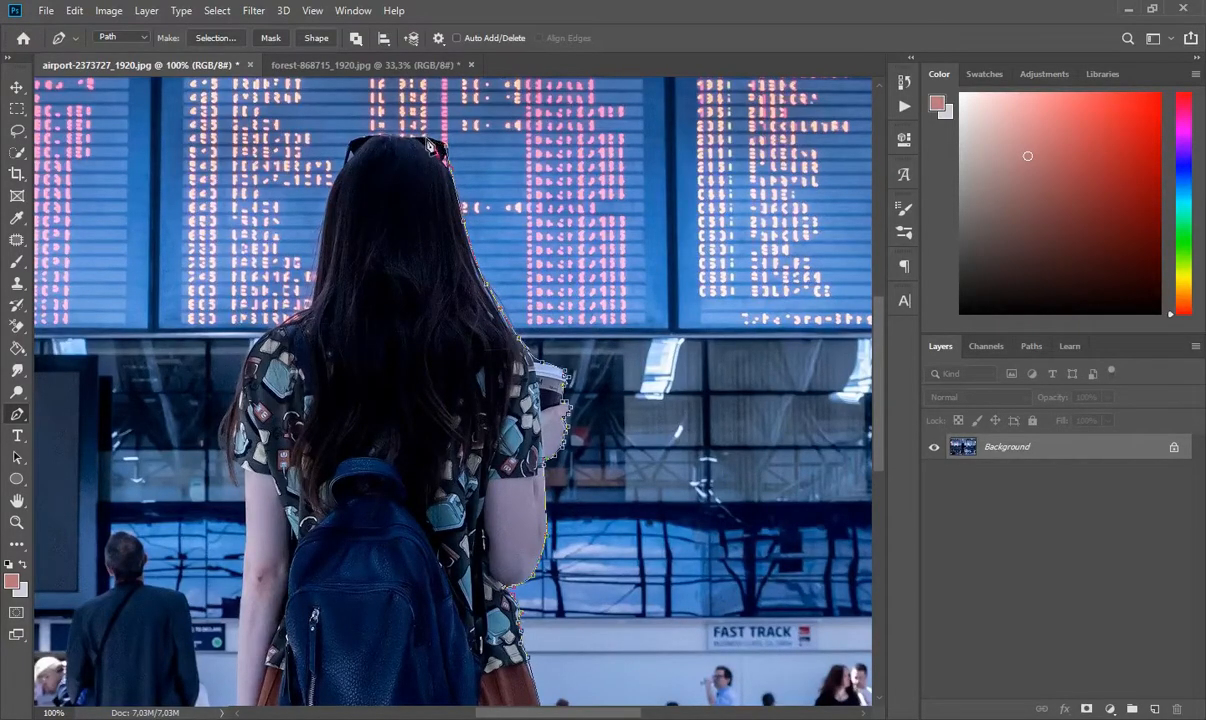
{"action": "left_click", "coordinate": [348, 134]}
{"action": "left_click", "coordinate": [327, 214]}
{"action": "left_click", "coordinate": [315, 307]}
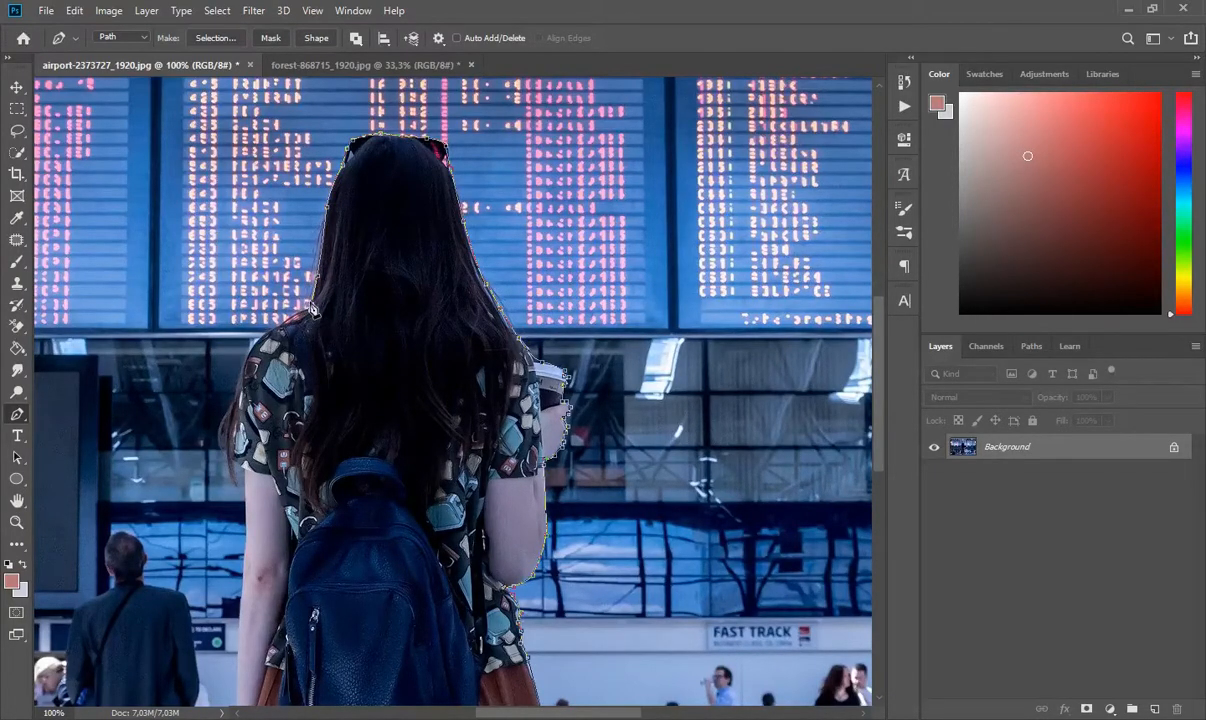
Trace the pen path down the woman's left shoulder, sleeve, arm and hand, and along the left part of the skirt hem.
{"action": "left_click_drag", "start_coordinate": [262, 337], "coordinate": [247, 349]}
{"action": "left_click_drag", "start_coordinate": [231, 442], "coordinate": [235, 465]}
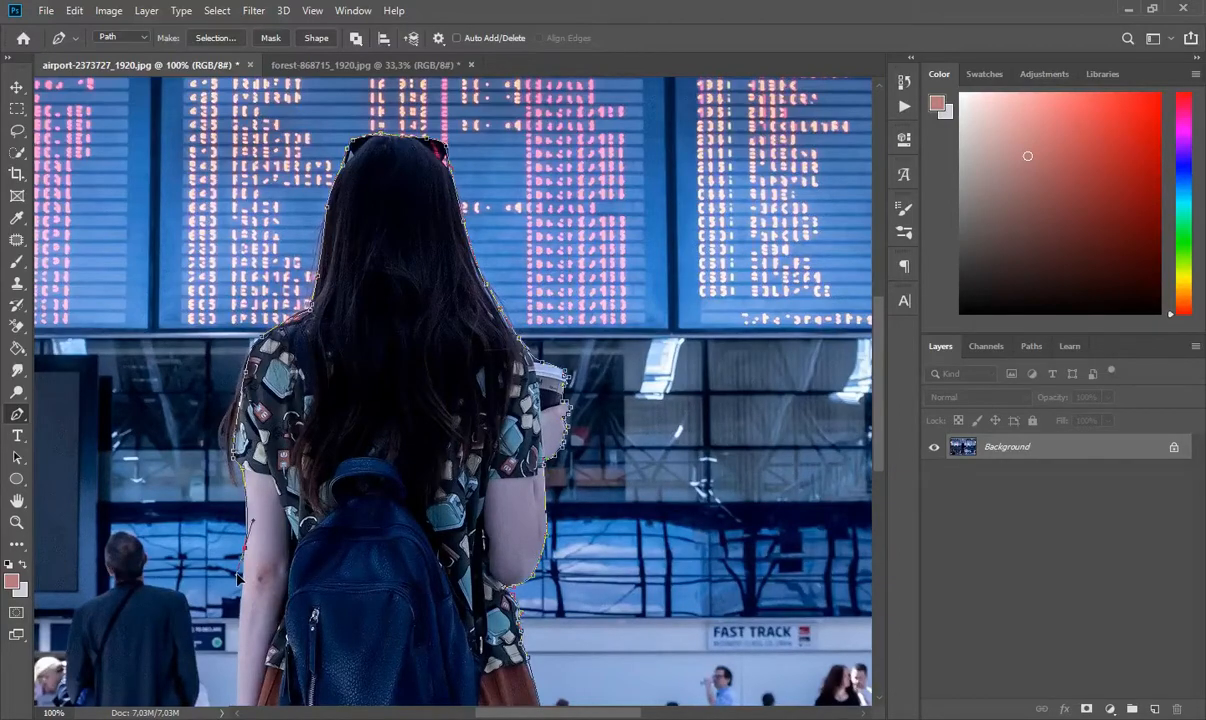
{"action": "scroll", "coordinate": [250, 590], "scroll_direction": "down", "scroll_amount": 5}
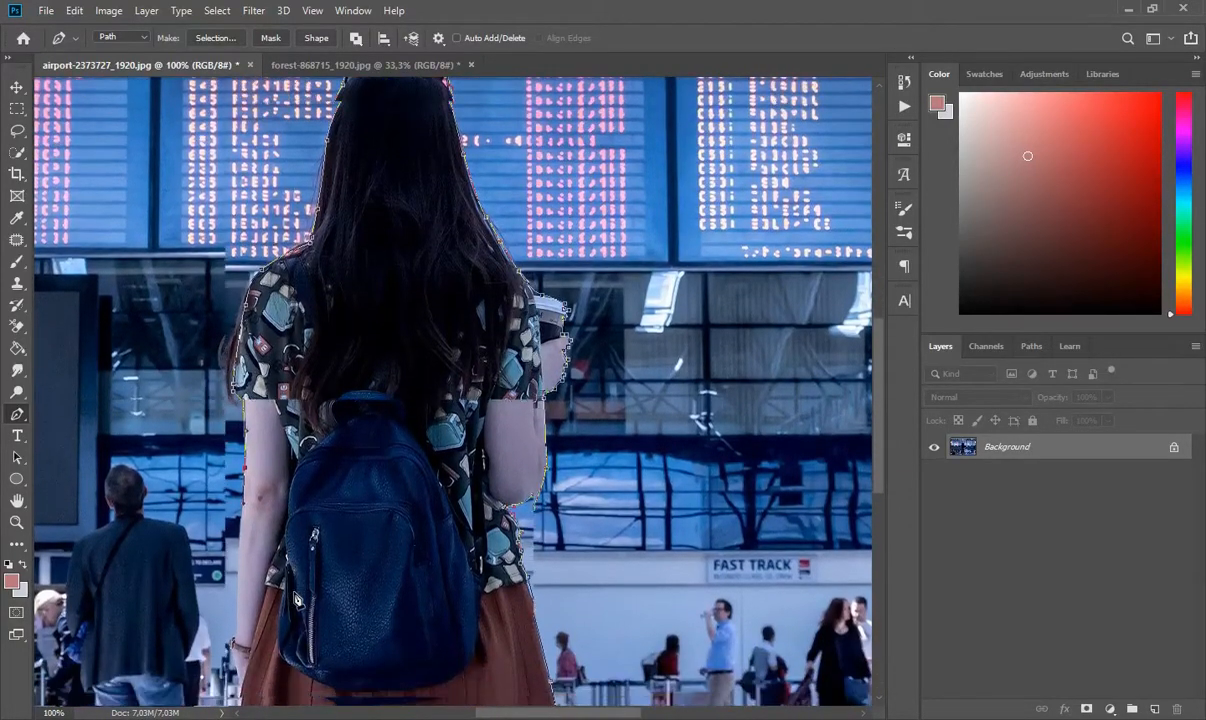
{"action": "scroll", "coordinate": [285, 592], "scroll_direction": "down", "scroll_amount": 2}
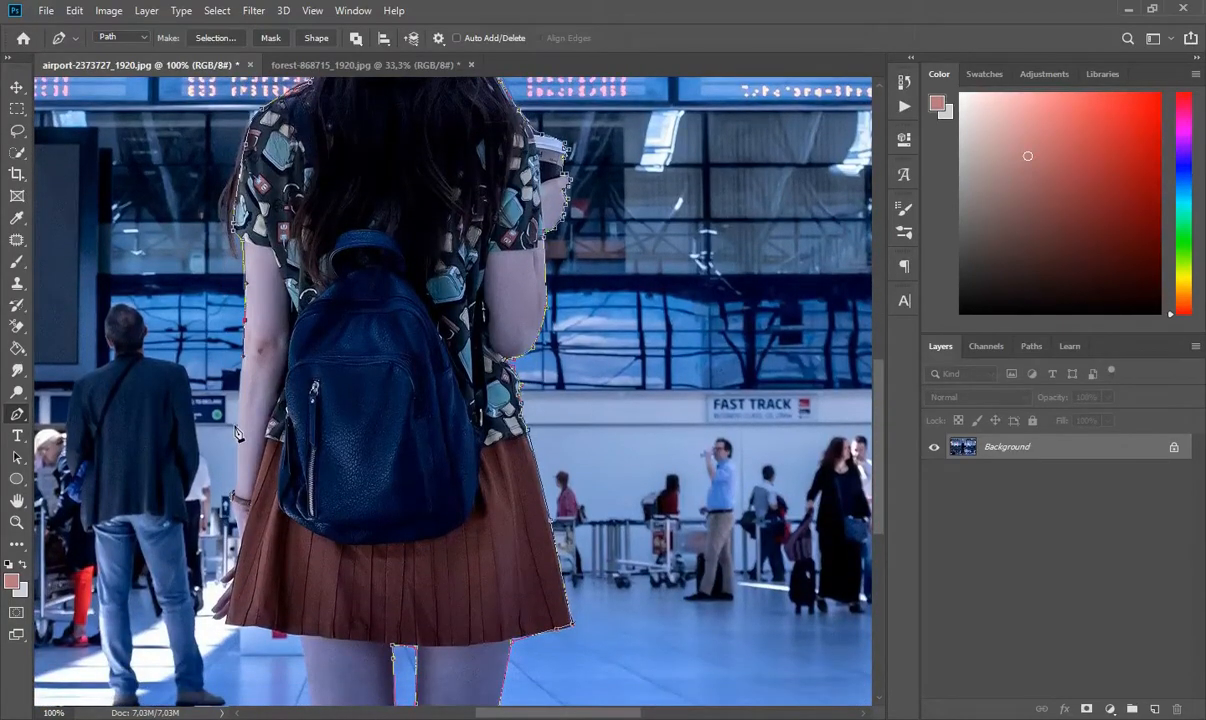
{"action": "left_click", "coordinate": [236, 494]}
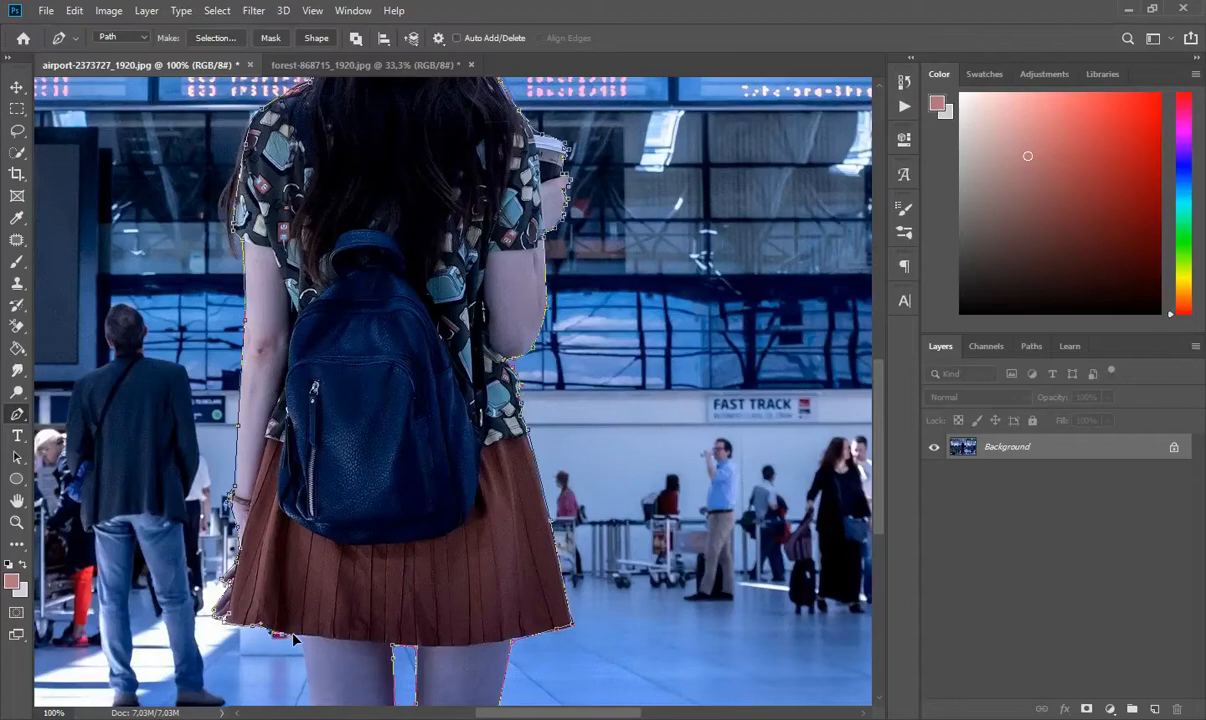
Trace the pen path down her left leg and along the image's lower edge, back to the gap between the legs.
{"action": "scroll", "coordinate": [600, 450], "scroll_direction": "down", "scroll_amount": 4}
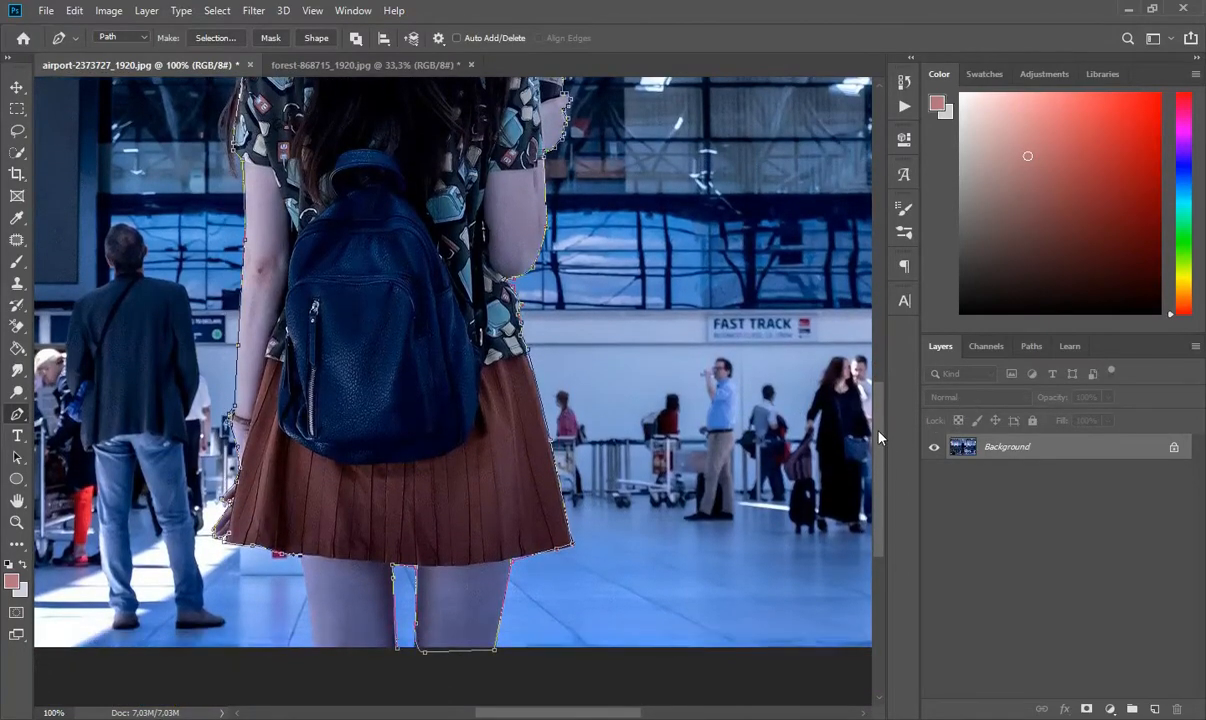
{"action": "scroll", "coordinate": [878, 441], "scroll_direction": "down", "scroll_amount": 1}
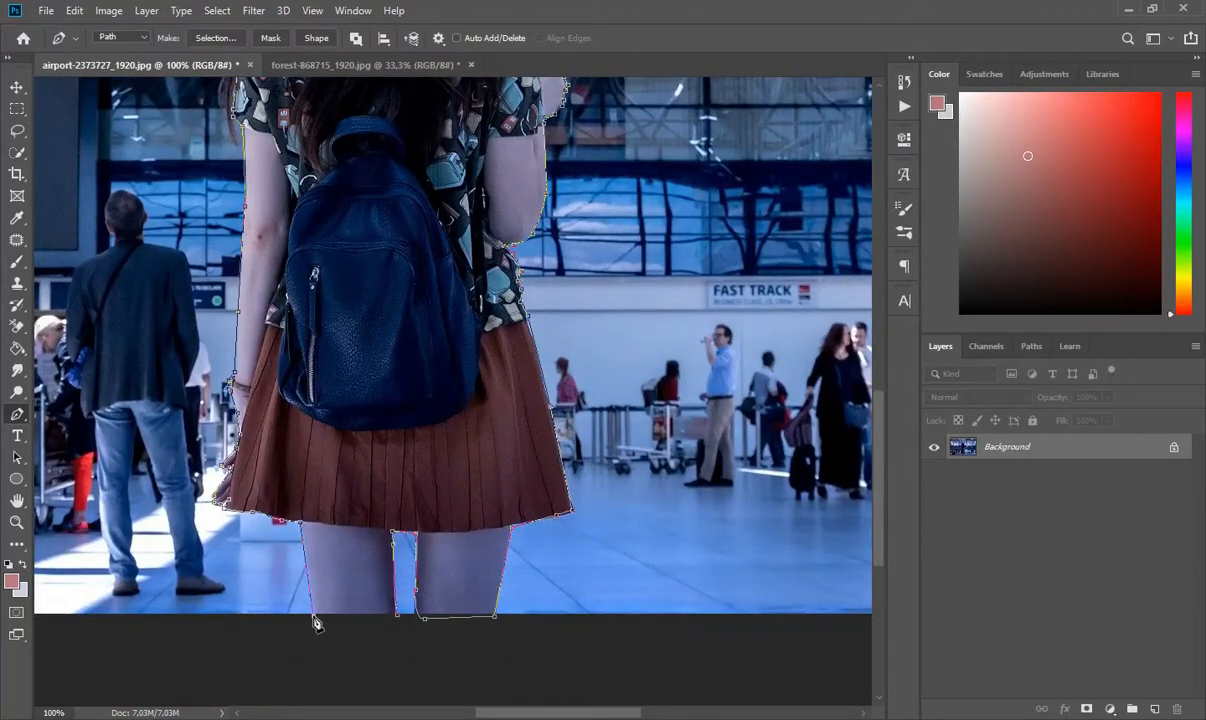
{"action": "left_click", "coordinate": [313, 613]}
{"action": "left_click_drag", "start_coordinate": [406, 621], "coordinate": [427, 597]}
Convert the path into a new anti-aliased selection with a 0-pixel feather radius and add a layer mask from it.
{"action": "right_click", "coordinate": [422, 466]}
{"action": "left_click", "coordinate": [553, 194]}
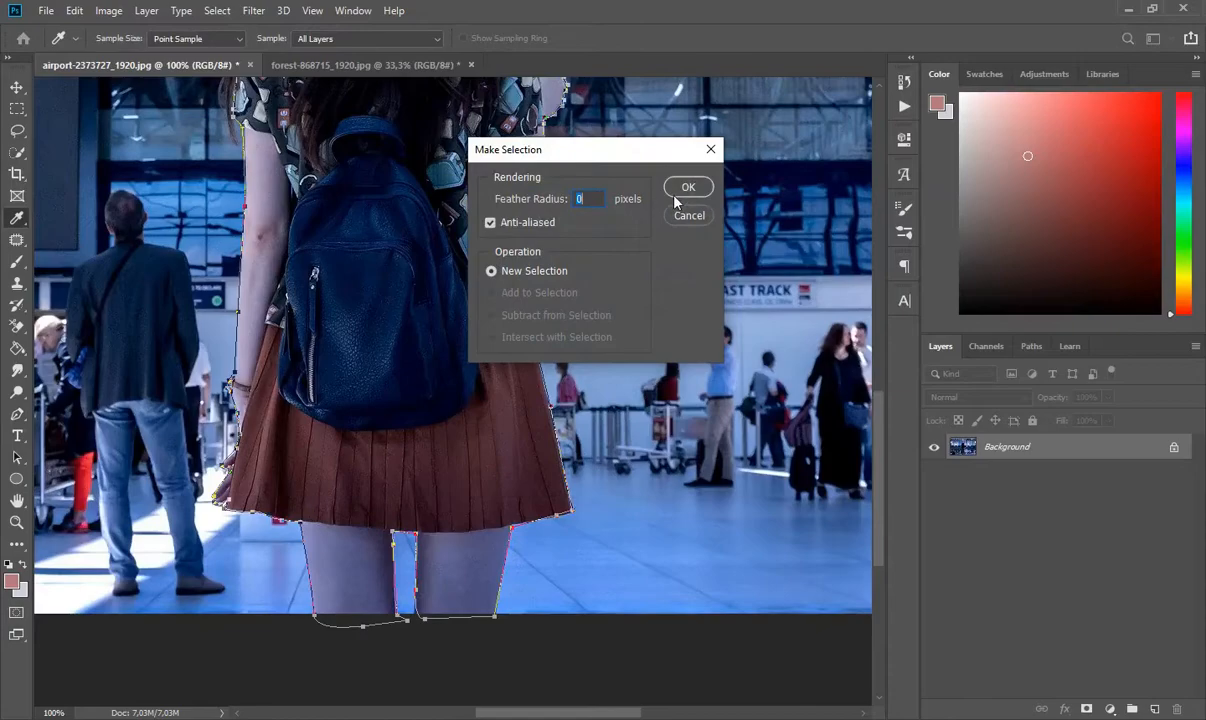
{"action": "left_click", "coordinate": [683, 186]}
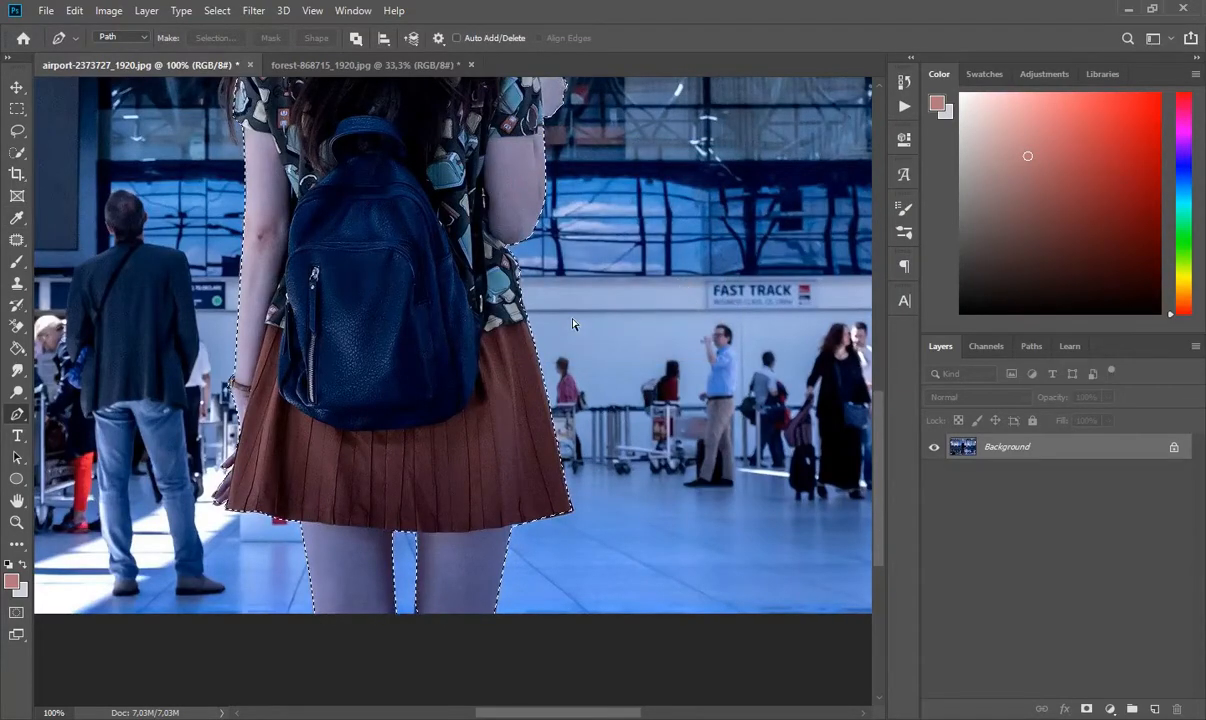
{"action": "key", "text": "ctrl+minus"}
{"action": "key", "text": "ctrl+minus"}
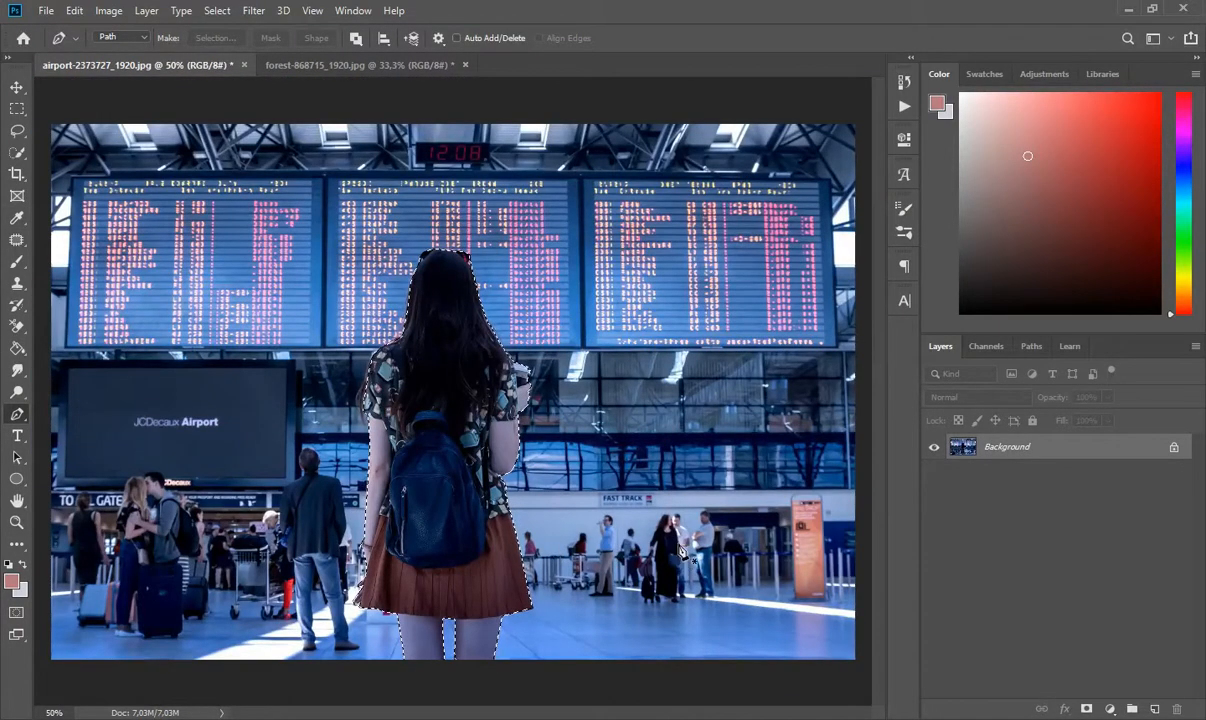
{"action": "left_click", "coordinate": [1086, 707]}
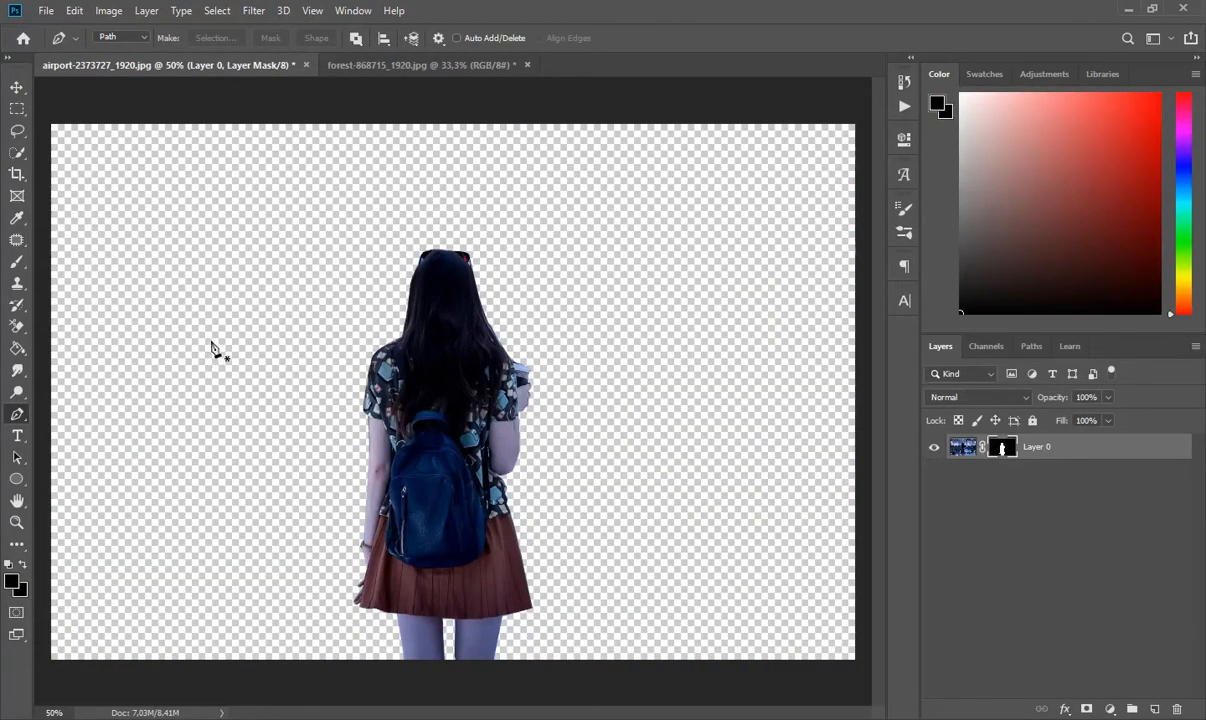
Move the masked woman from the airport image into forest-868715_1920.jpg, standing on the path at the lower middle.
{"action": "left_click", "coordinate": [17, 87]}
{"action": "left_click_drag", "start_coordinate": [470, 320], "coordinate": [479, 400]}
Add a Color Balance adjustment clipped to the woman's layer, with midtones Cyan–Red +36, Yellow–Blue -41 and a slight shift towards green.
{"action": "left_click", "coordinate": [1109, 709]}
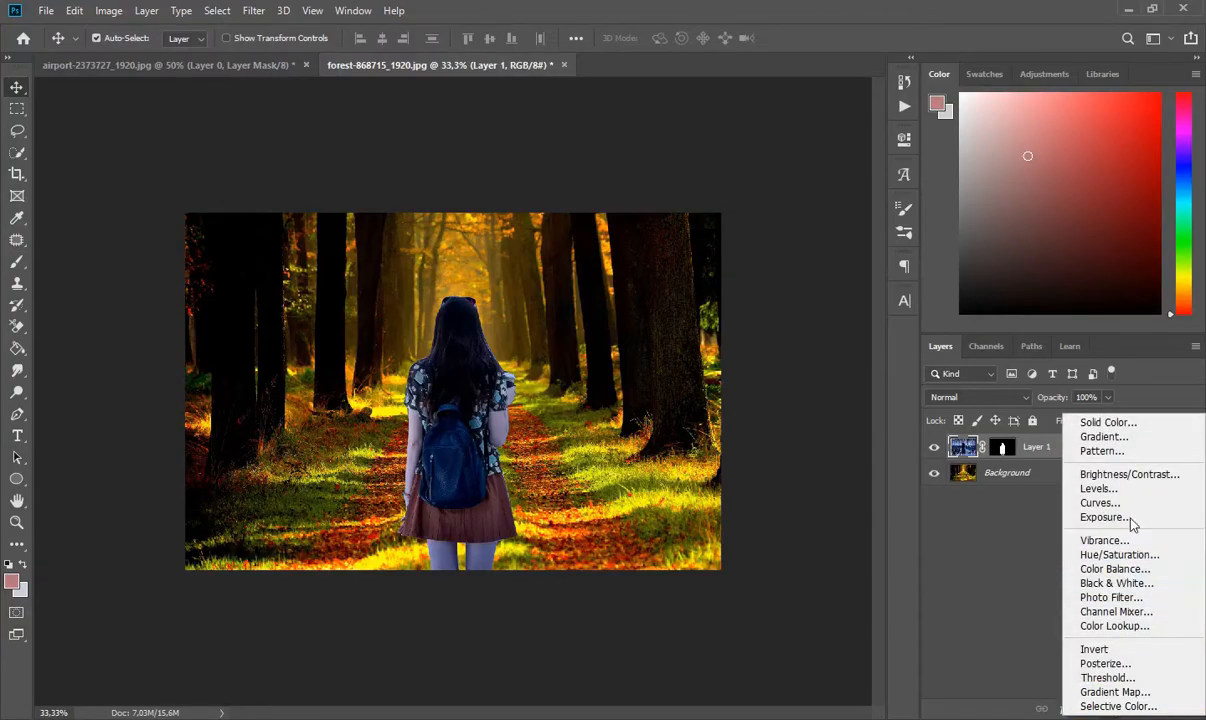
{"action": "left_click", "coordinate": [1118, 570]}
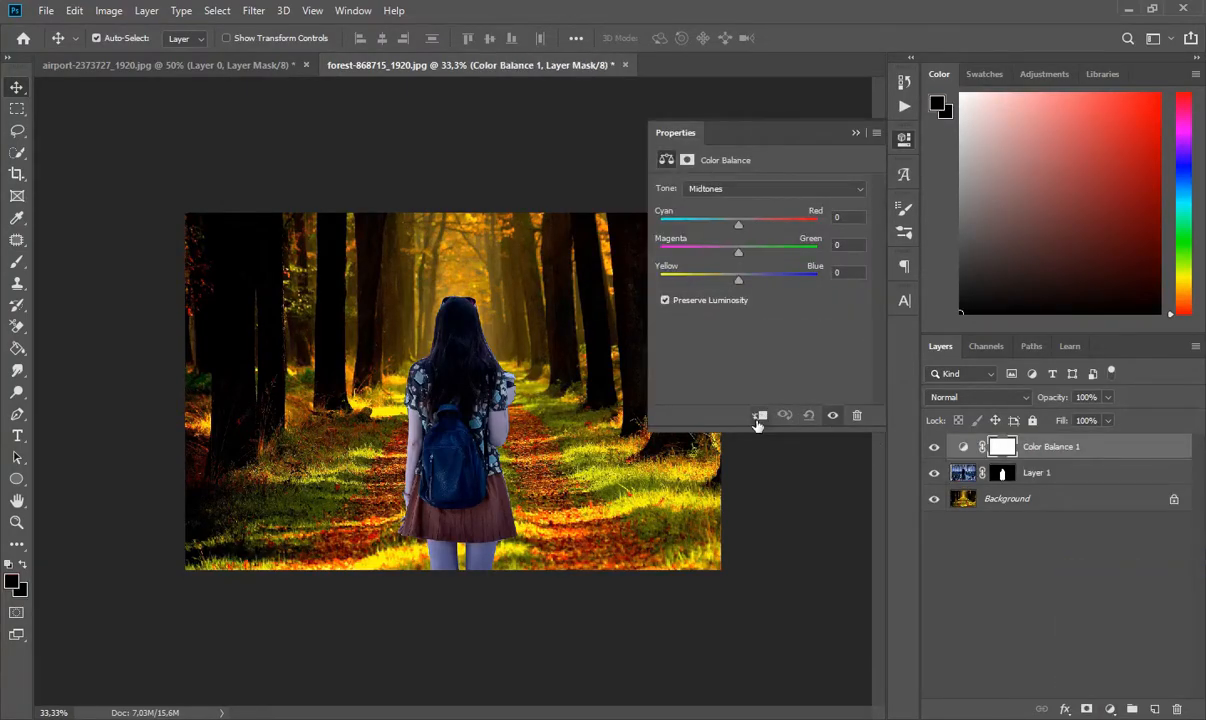
{"action": "left_click_drag", "start_coordinate": [731, 283], "coordinate": [706, 281]}
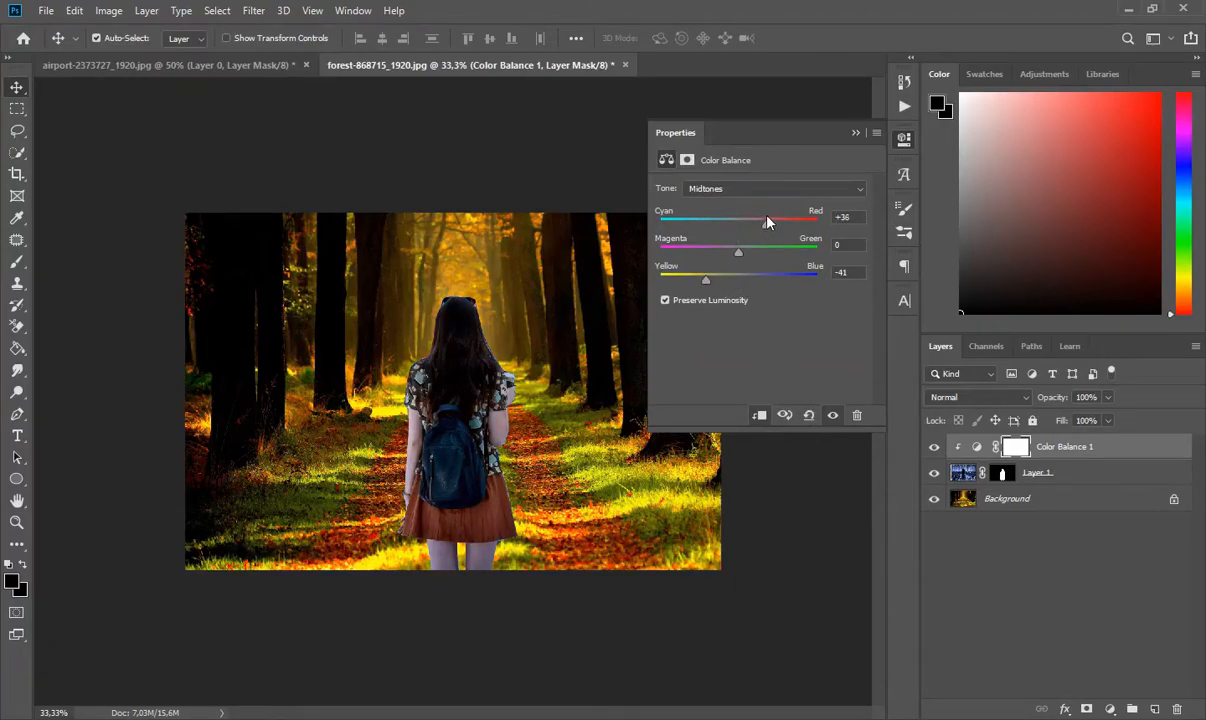
{"action": "left_click_drag", "start_coordinate": [741, 254], "coordinate": [743, 256]}
{"action": "left_click", "coordinate": [855, 132]}
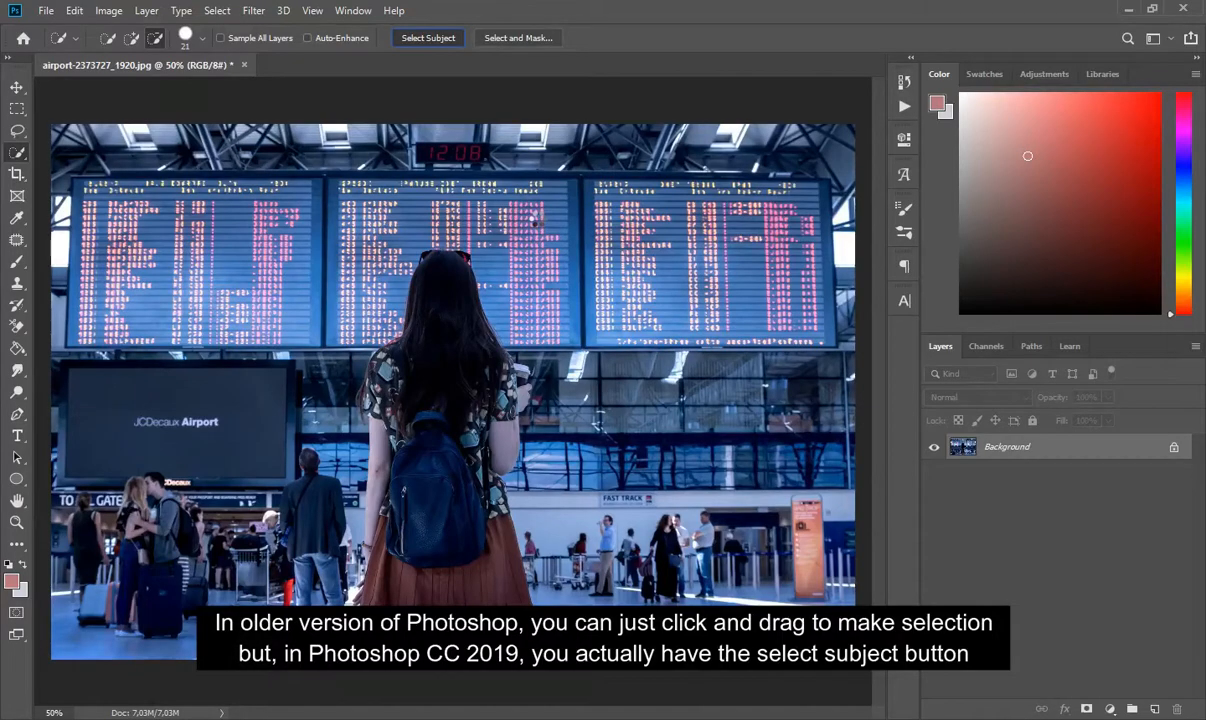
Select the woman in the unmasked airport photo with Select Subject, and add the missed area of her left arm with the Lasso tool.
{"action": "left_click", "coordinate": [428, 38]}
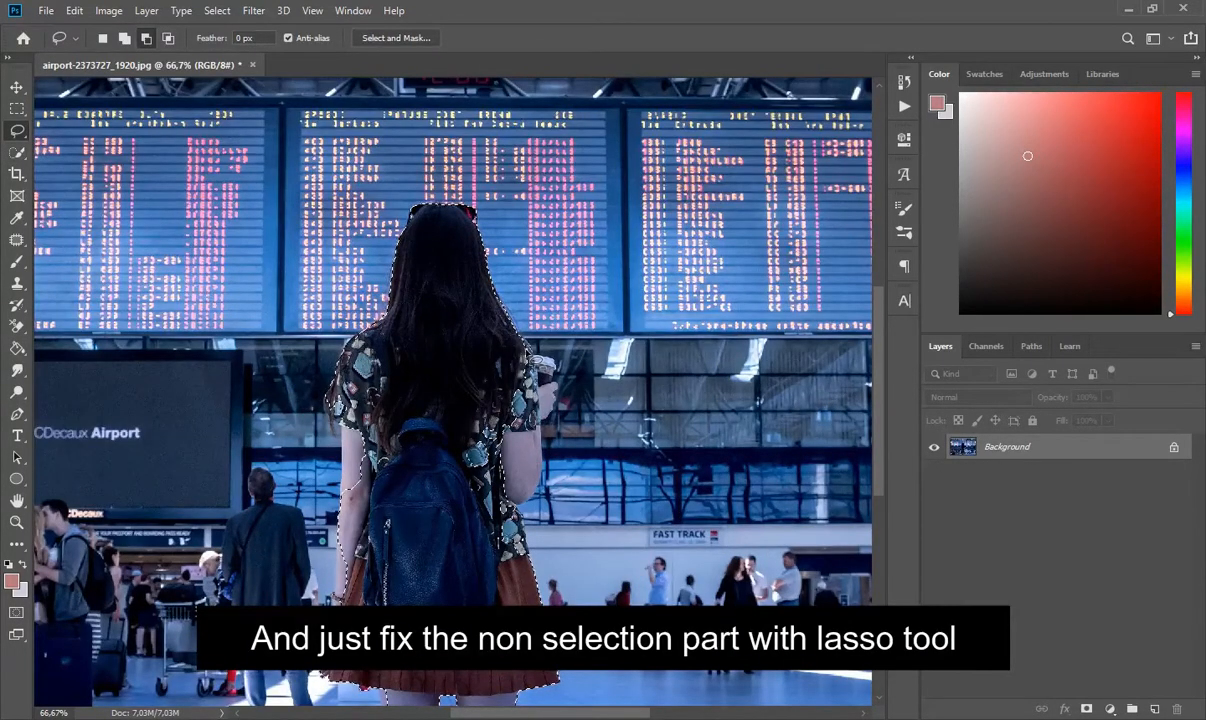
{"action": "left_click", "coordinate": [124, 39]}
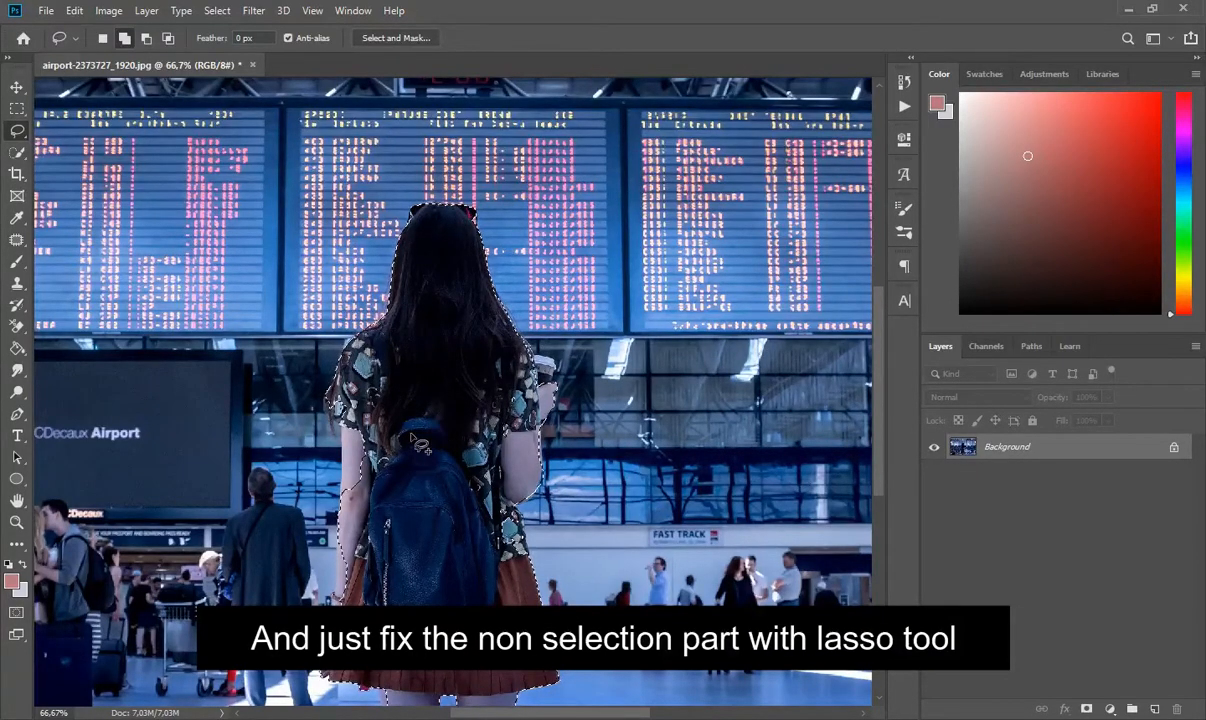
{"action": "left_click_drag", "start_coordinate": [354, 515], "coordinate": [352, 503]}
Refine the selection with the Lasso tool, subtracting excess beside the woman's left arm and adding the missed outer edge of her left leg.
{"action": "left_click", "coordinate": [151, 40]}
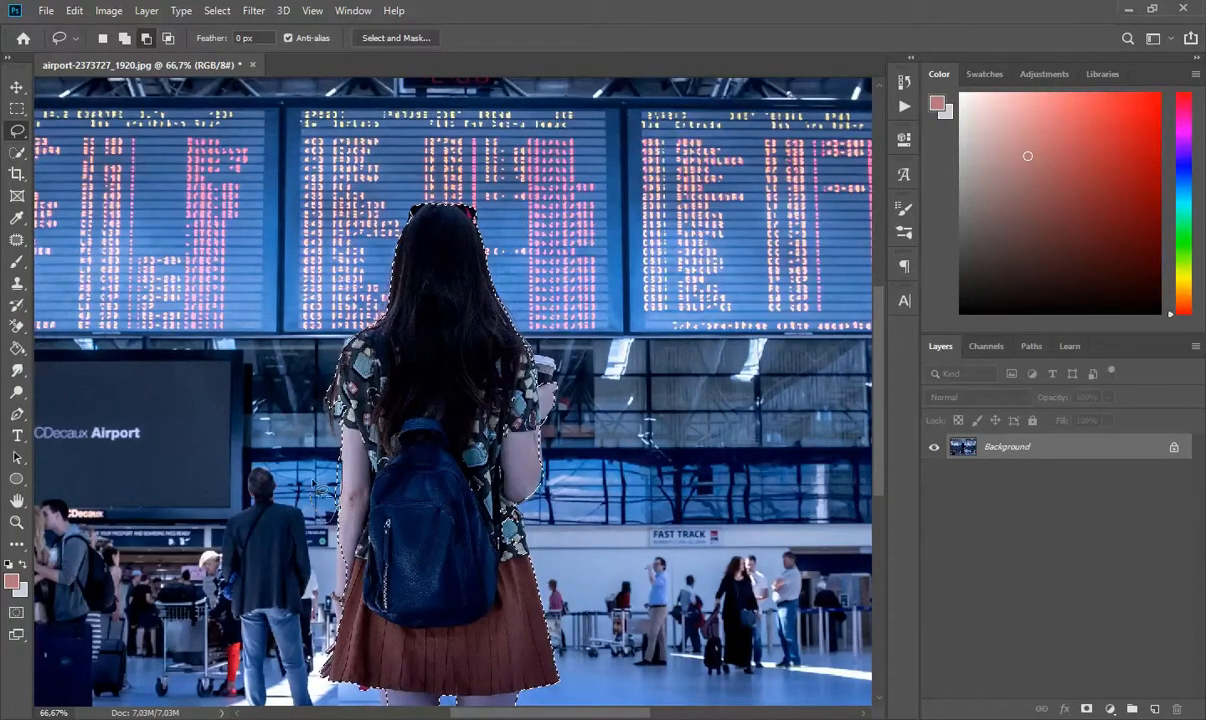
{"action": "scroll", "coordinate": [354, 505], "scroll_direction": "down", "scroll_amount": 5}
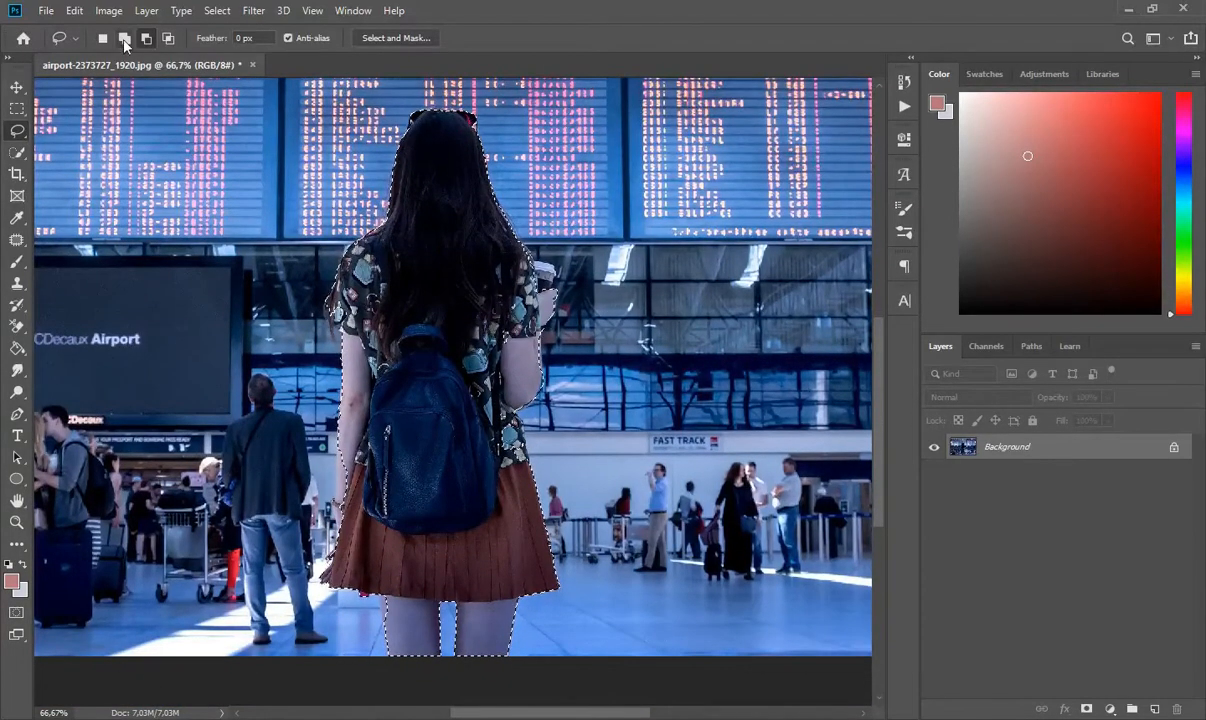
{"action": "left_click", "coordinate": [124, 39]}
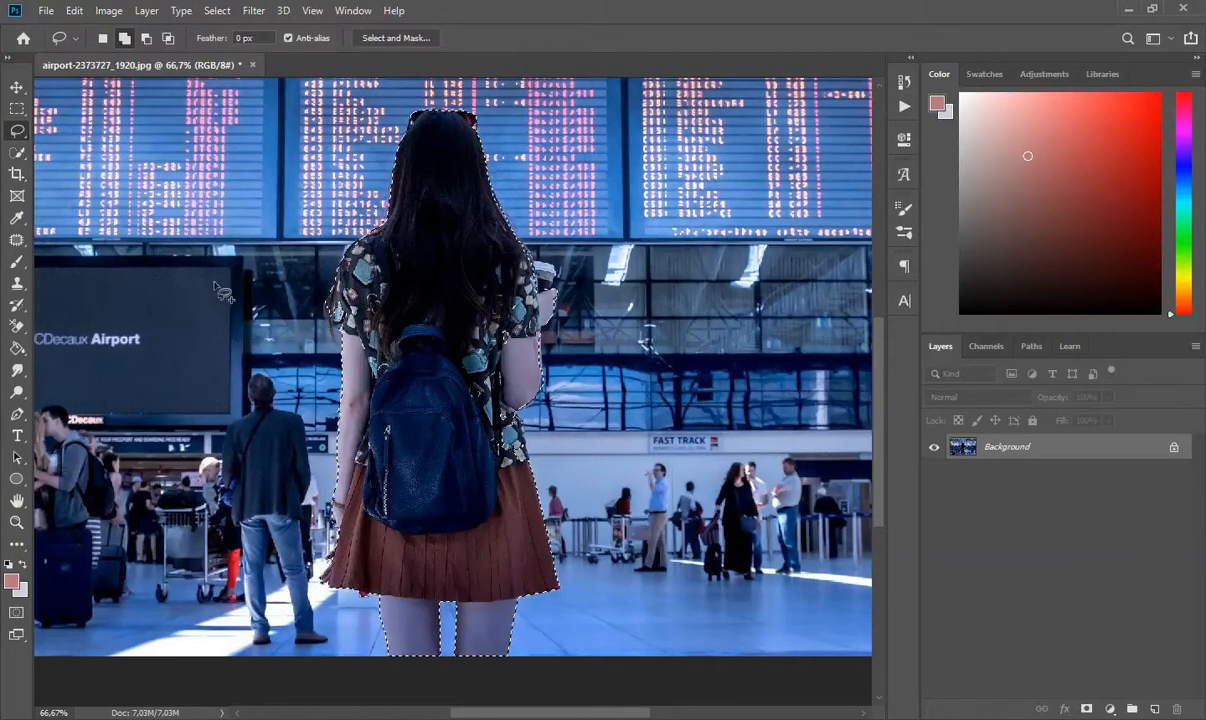
{"action": "left_click", "coordinate": [146, 38]}
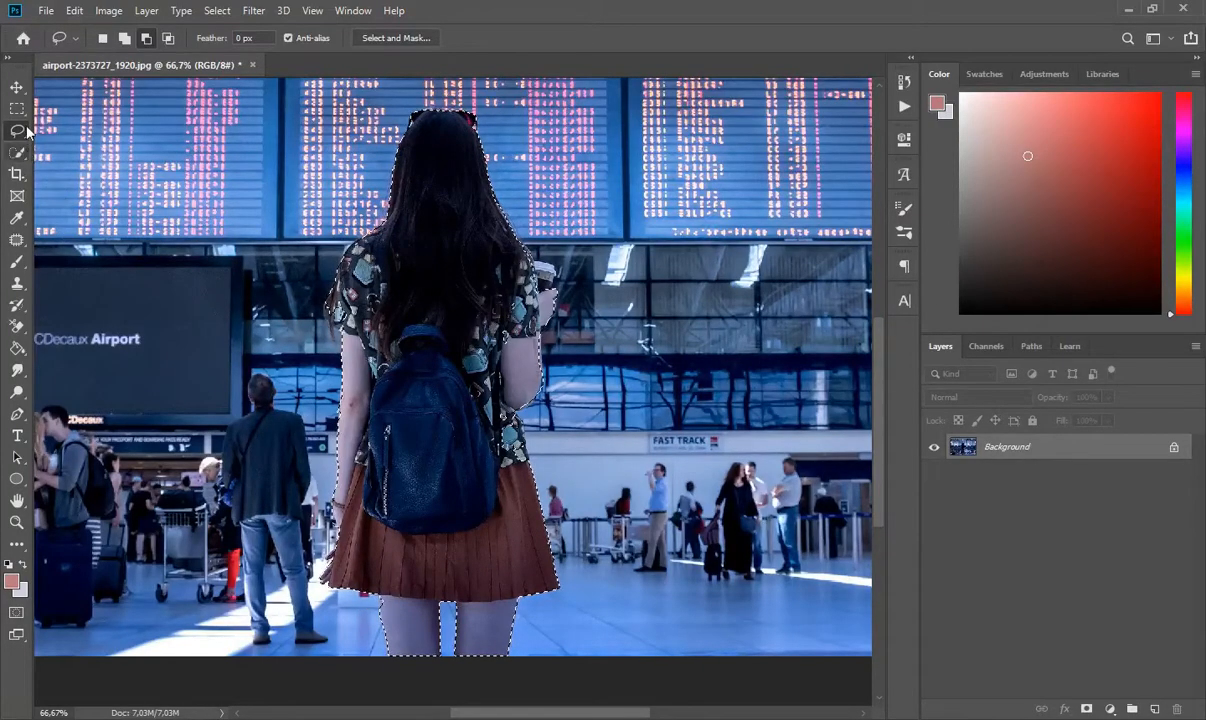
{"action": "left_click", "coordinate": [124, 38]}
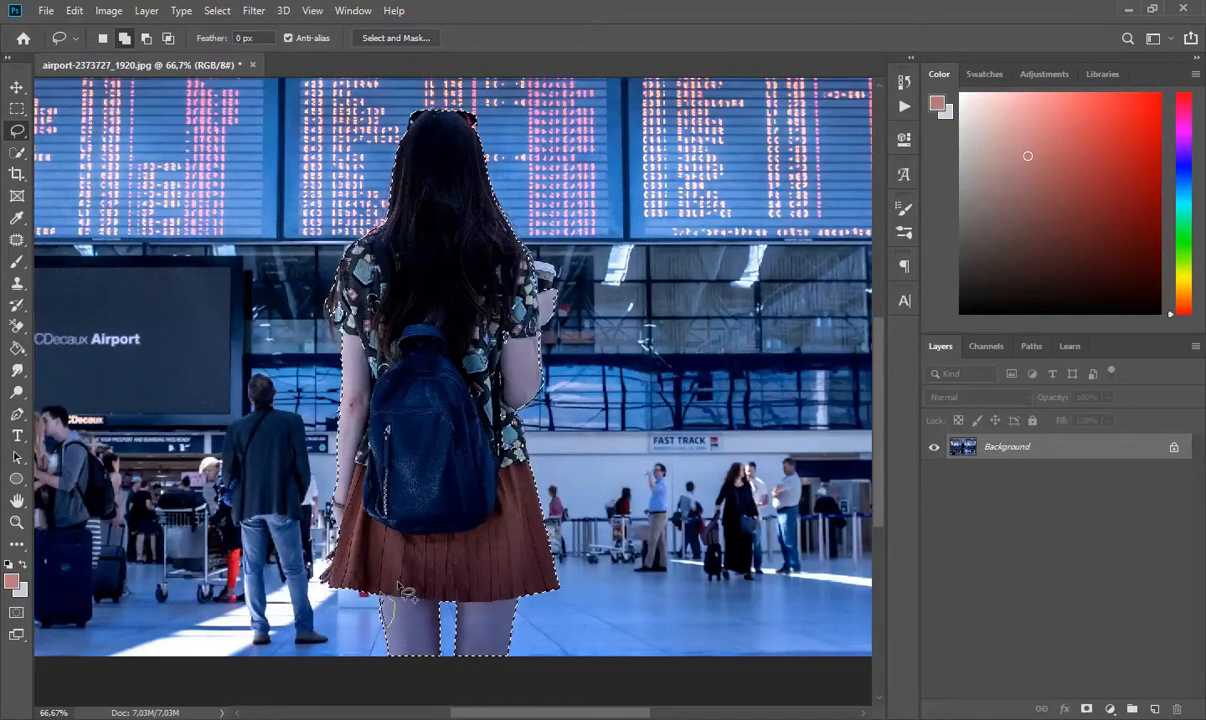
{"action": "scroll", "coordinate": [465, 600], "scroll_direction": "up", "scroll_amount": 2}
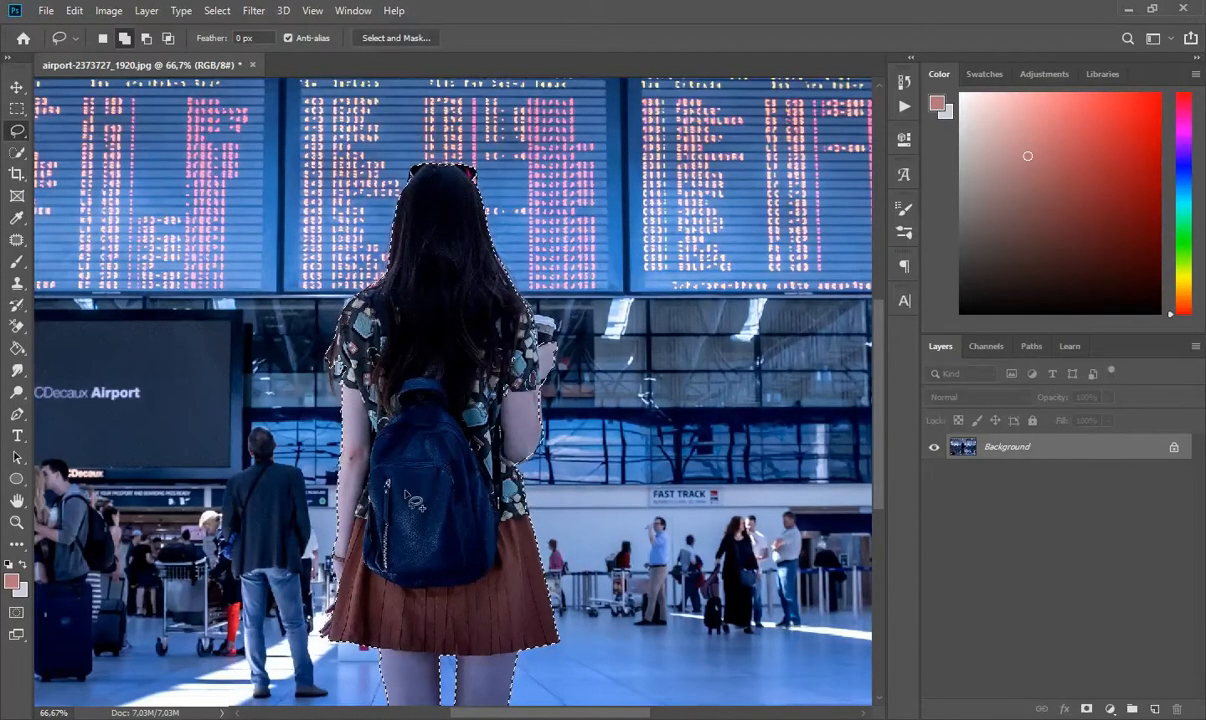
Add the missed coffee cup and the hand holding it to the selection, and set the Lasso tool to subtract from the selection.
{"action": "scroll", "coordinate": [432, 598], "scroll_direction": "up", "scroll_amount": 1}
{"action": "scroll", "coordinate": [432, 598], "scroll_direction": "up", "scroll_amount": 1}
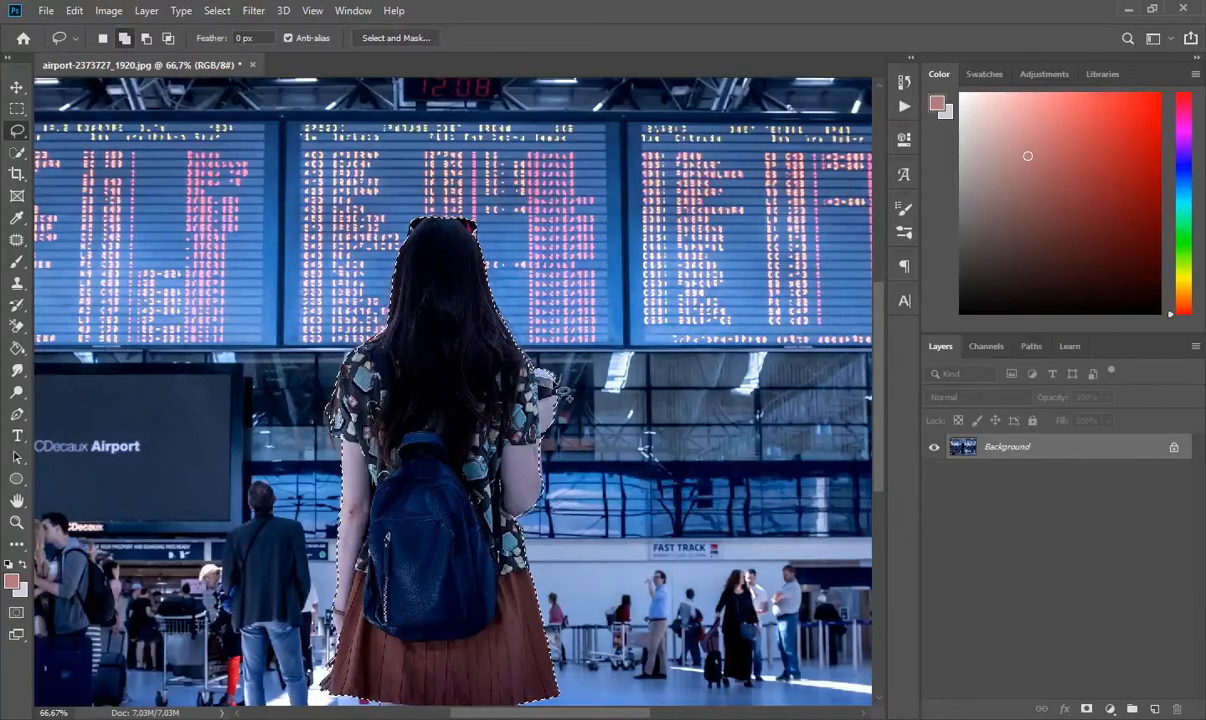
{"action": "scroll", "coordinate": [450, 535], "scroll_direction": "down", "scroll_amount": 3}
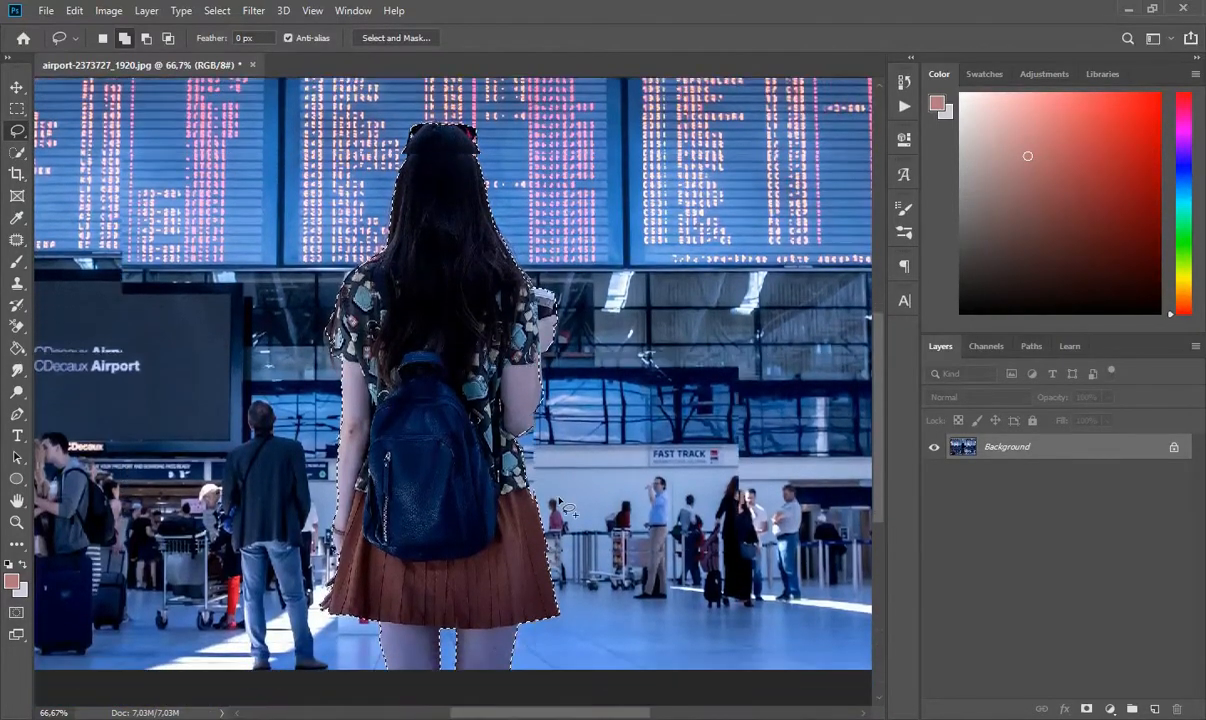
{"action": "scroll", "coordinate": [435, 541], "scroll_direction": "up", "scroll_amount": 1}
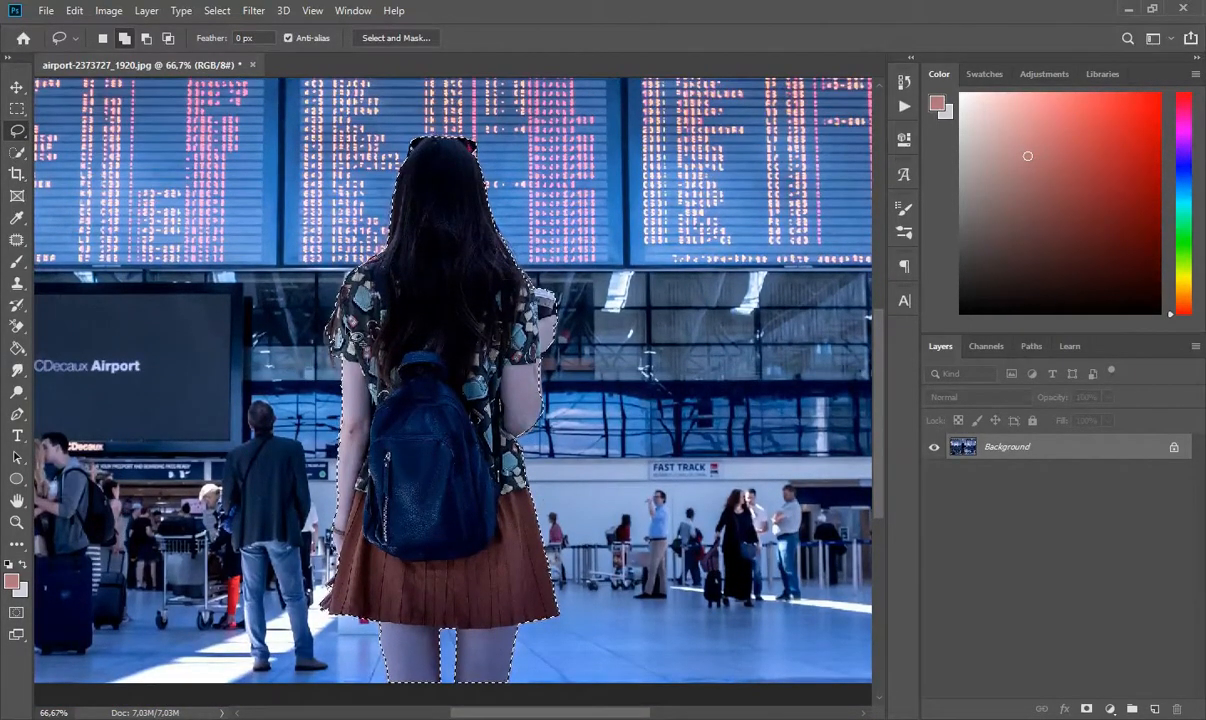
{"action": "left_click", "coordinate": [146, 38]}
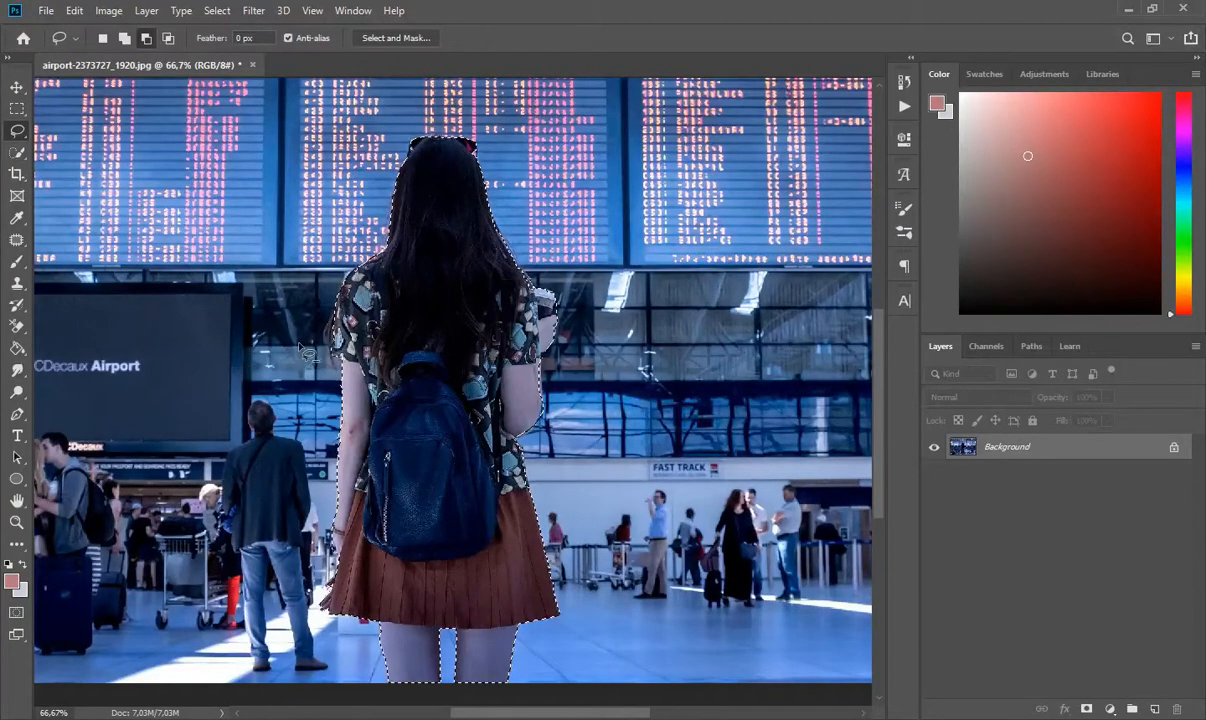
Add a layer mask from the selection to isolate the woman from the airport background, and switch to the Move tool.
{"action": "key", "text": "ctrl+minus"}
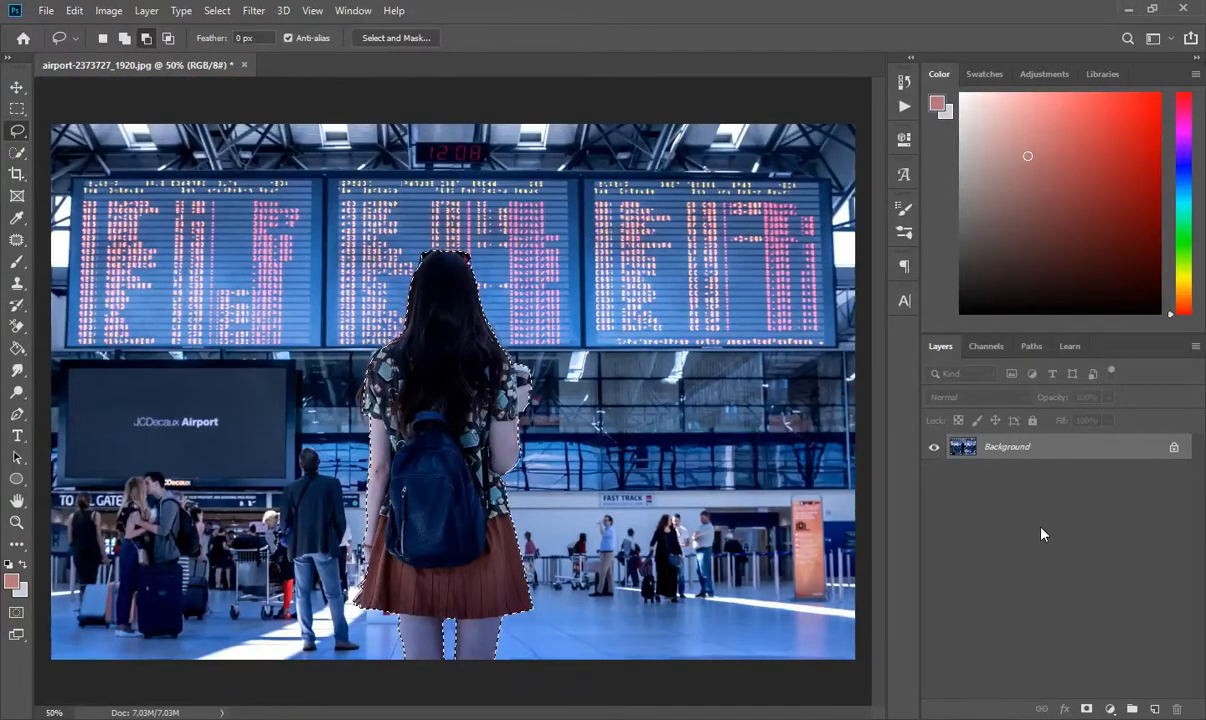
{"action": "left_click", "coordinate": [1110, 708]}
{"action": "left_click", "coordinate": [978, 668]}
{"action": "left_click", "coordinate": [1087, 708]}
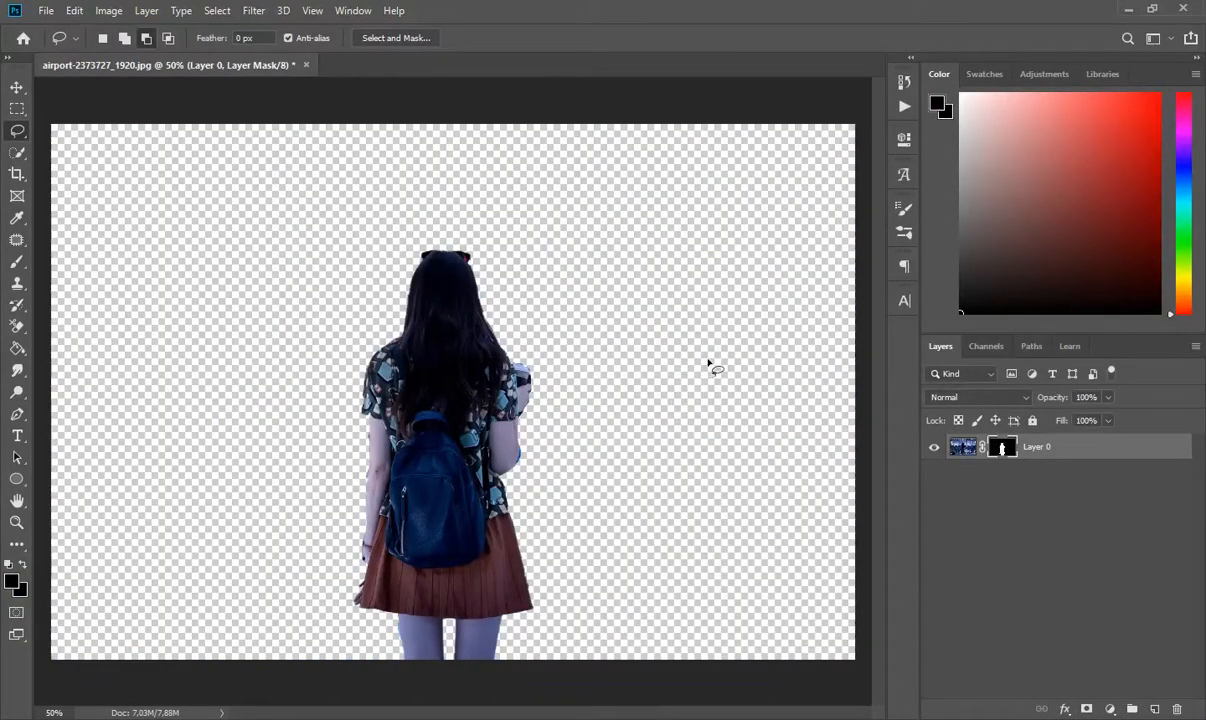
{"action": "left_click", "coordinate": [17, 87]}
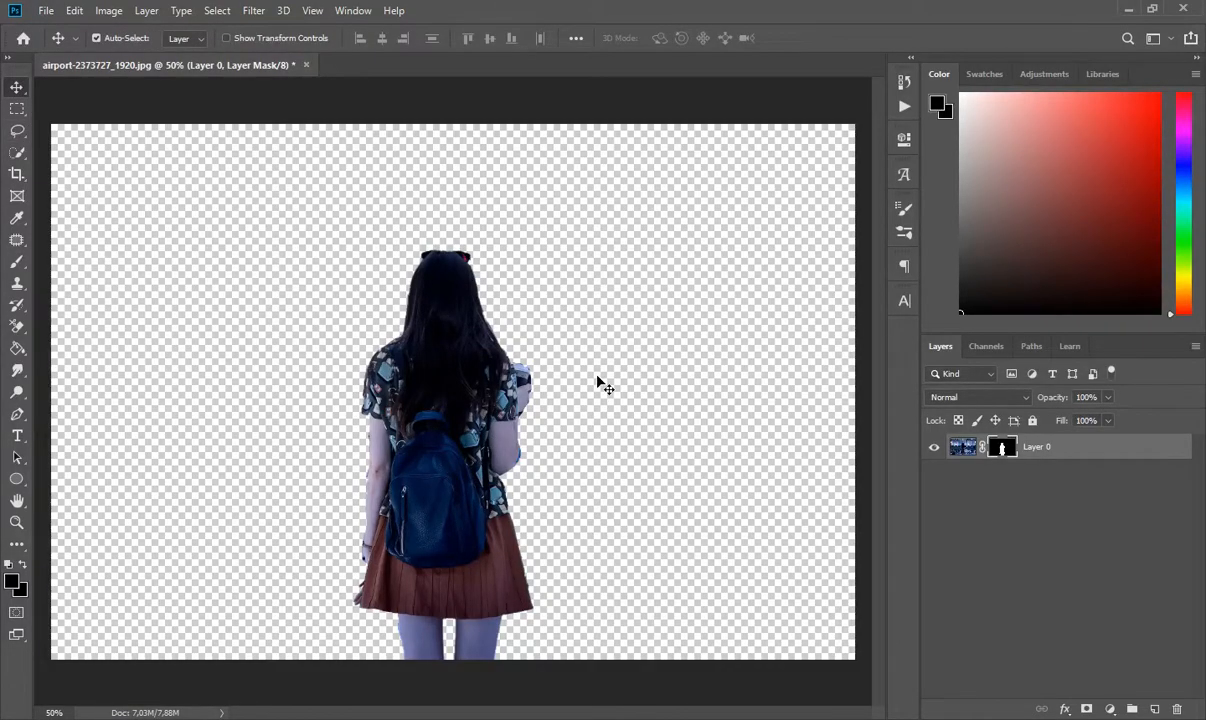